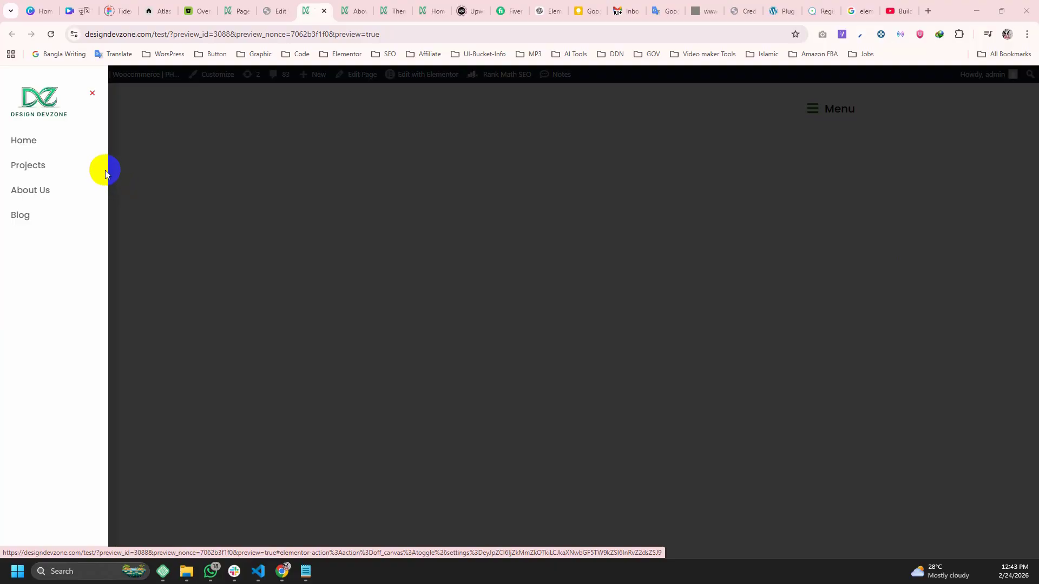
Test the off-canvas menu on the preview page by closing it and opening it again.
left_click(90, 95)
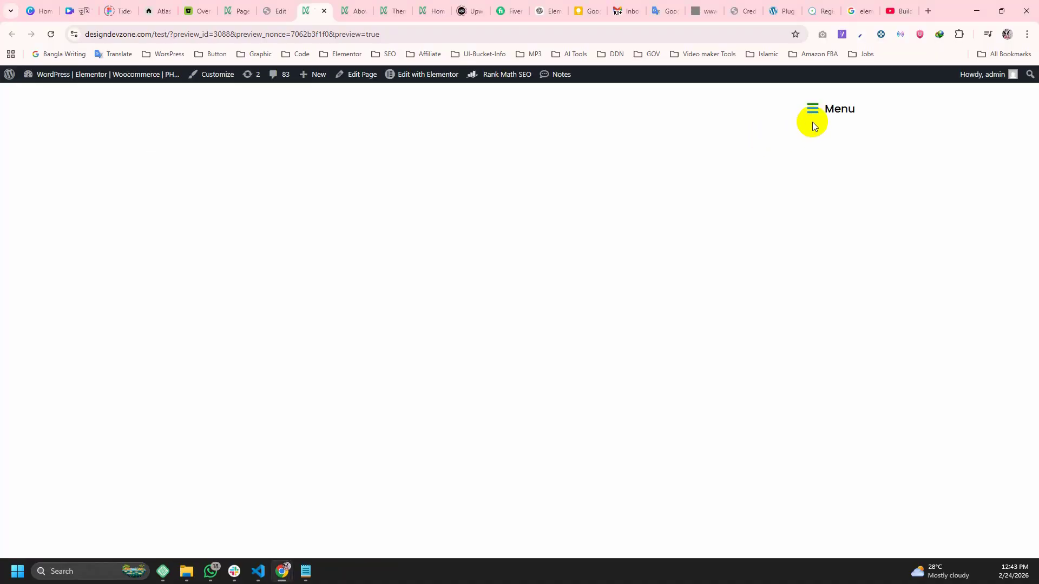
left_click(815, 113)
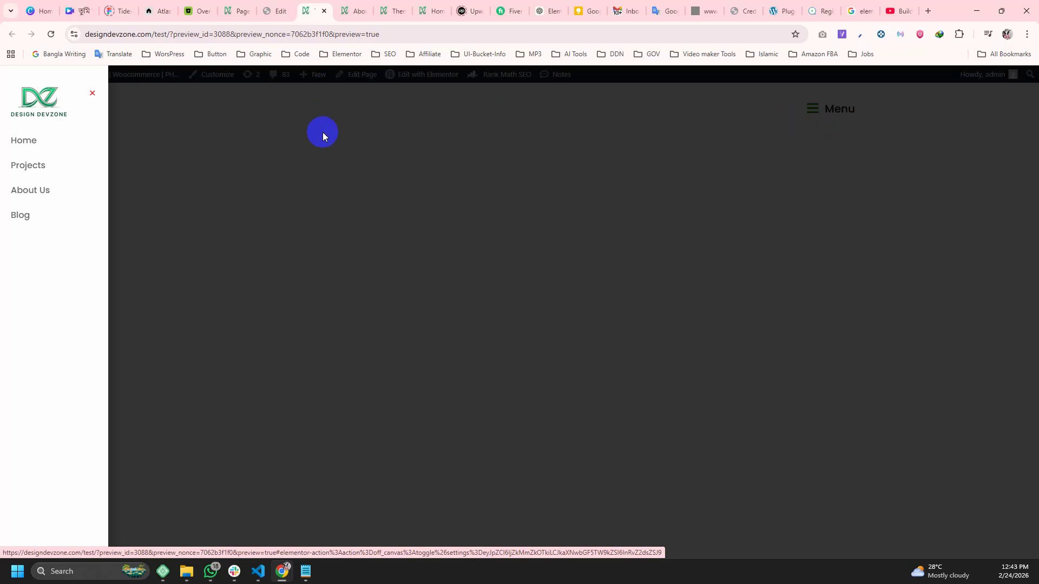
Switch to the page editor and delete the existing Off-Canvas widget from the second container.
left_click(277, 11)
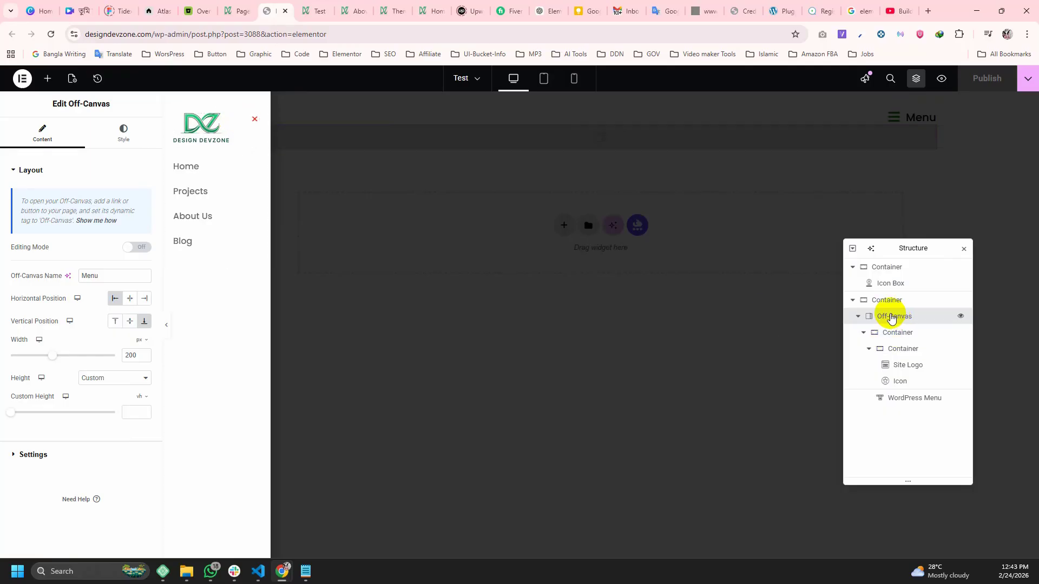
right_click(891, 318)
left_click(911, 513)
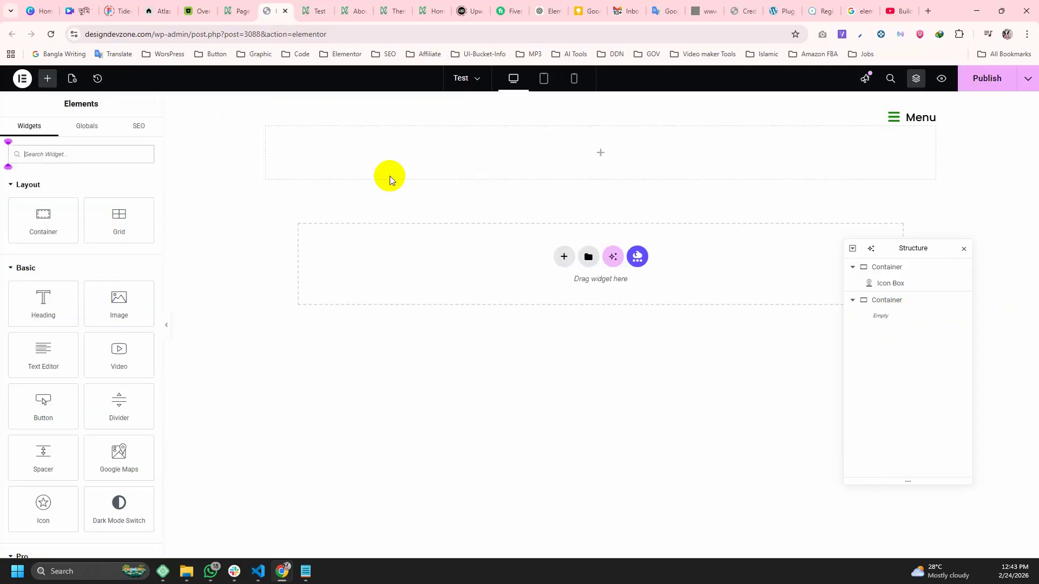
Remove the Off-Canvas link from the Menu icon box.
left_click(929, 115)
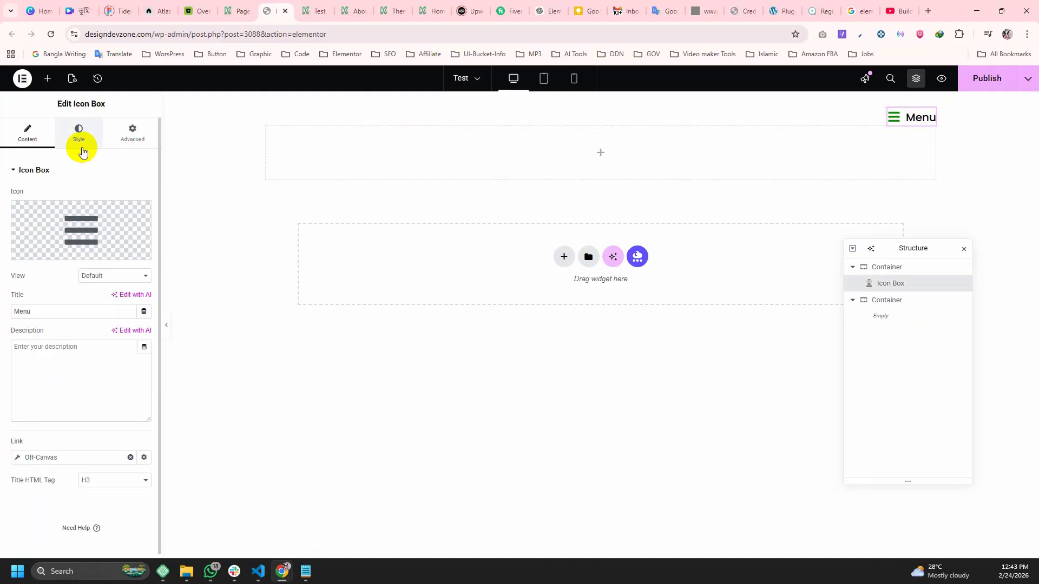
left_click(130, 457)
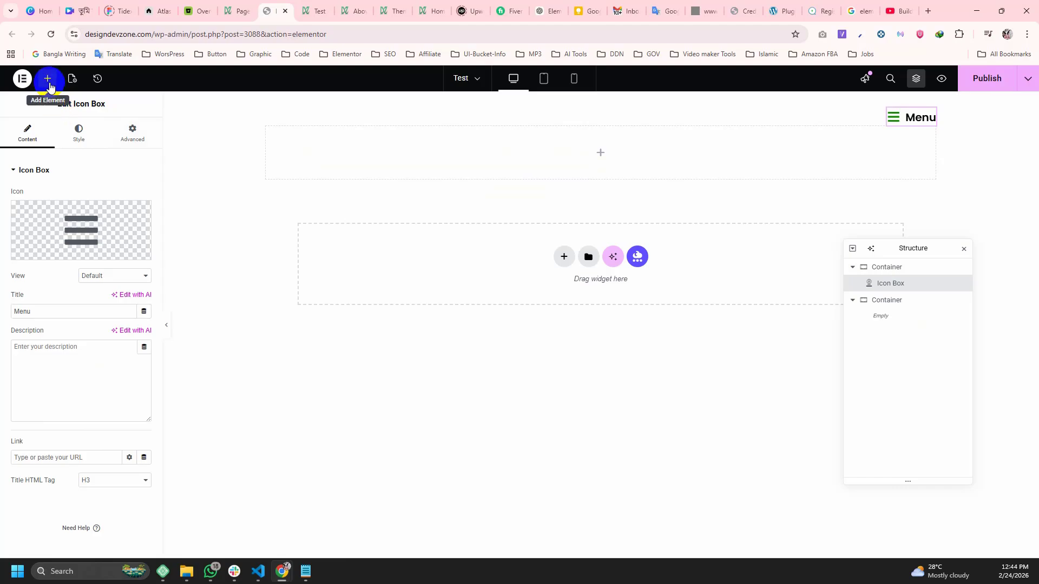
Search the widgets for "off" and add an Off-Canvas widget to the empty container.
left_click(47, 80)
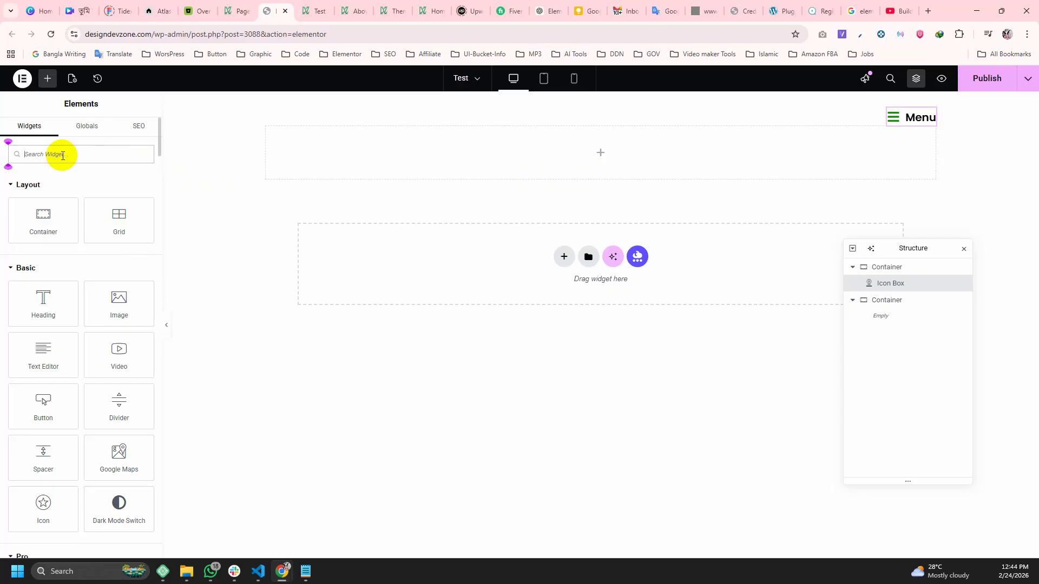
type("off")
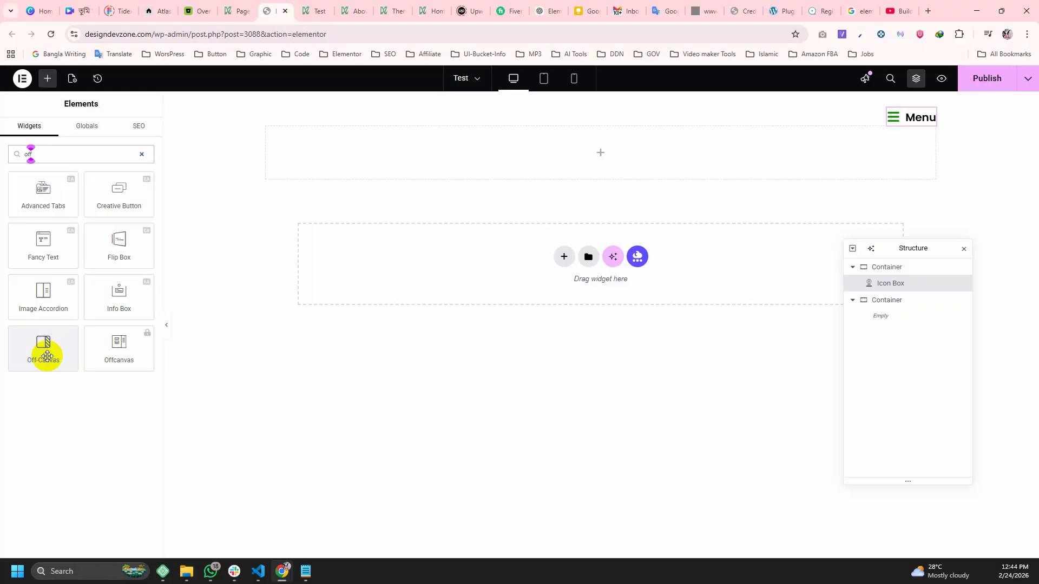
left_click_drag(43, 356, 611, 165)
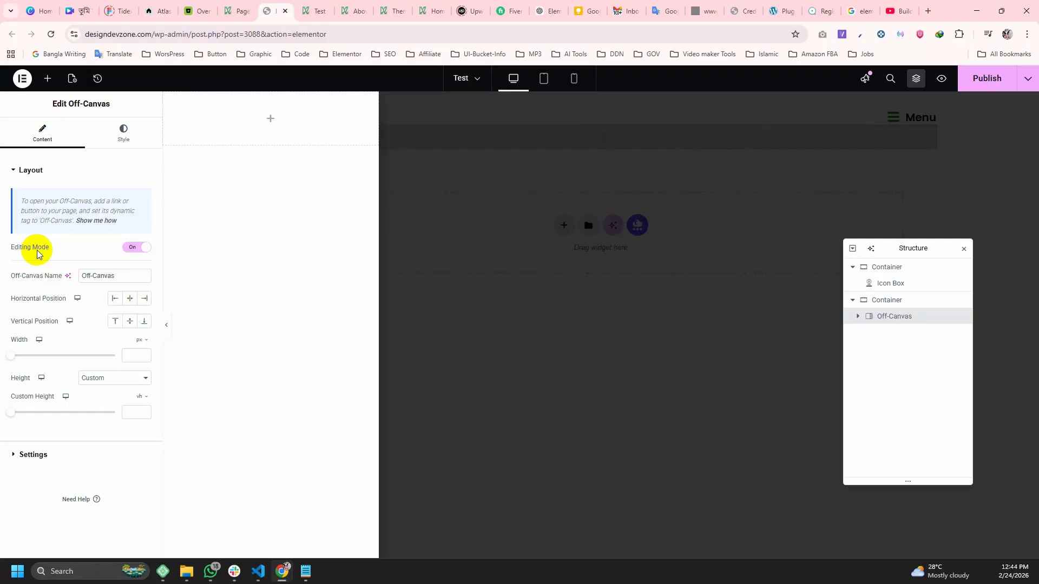
Turn off the Off-Canvas widget's editing mode and reopen the widget from the page for editing.
left_click(135, 249)
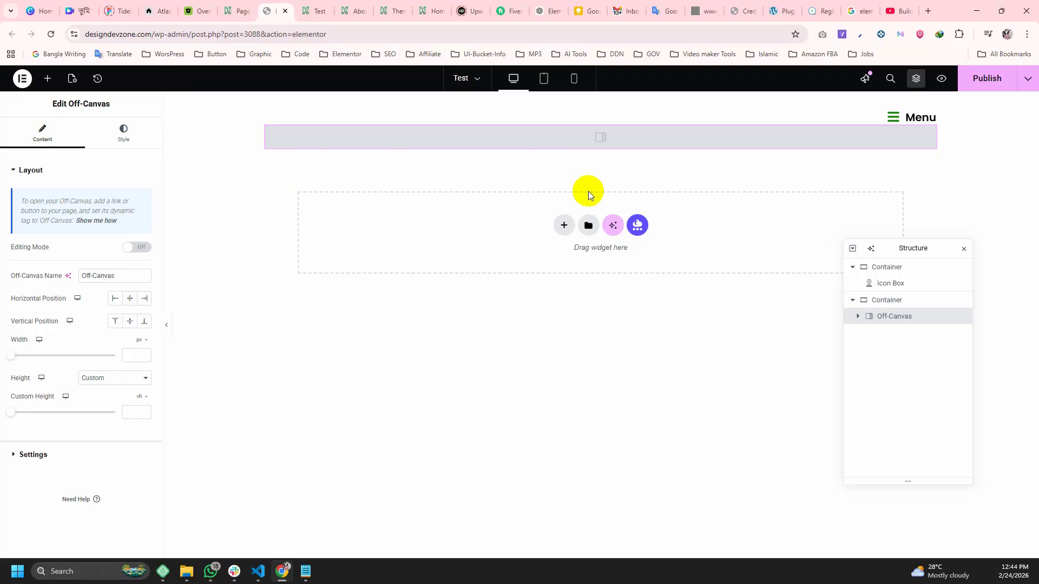
left_click(924, 117)
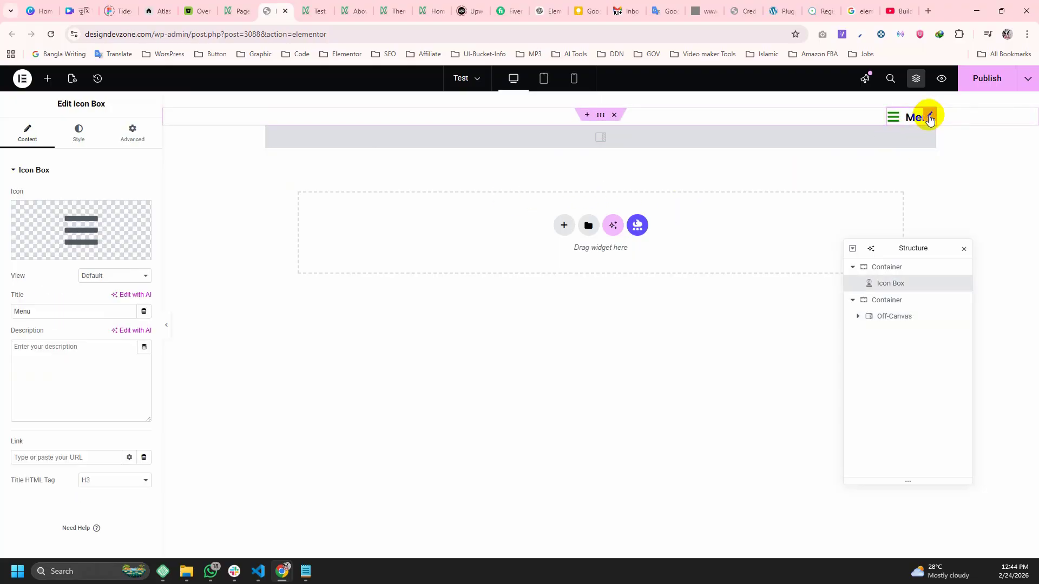
left_click(543, 141)
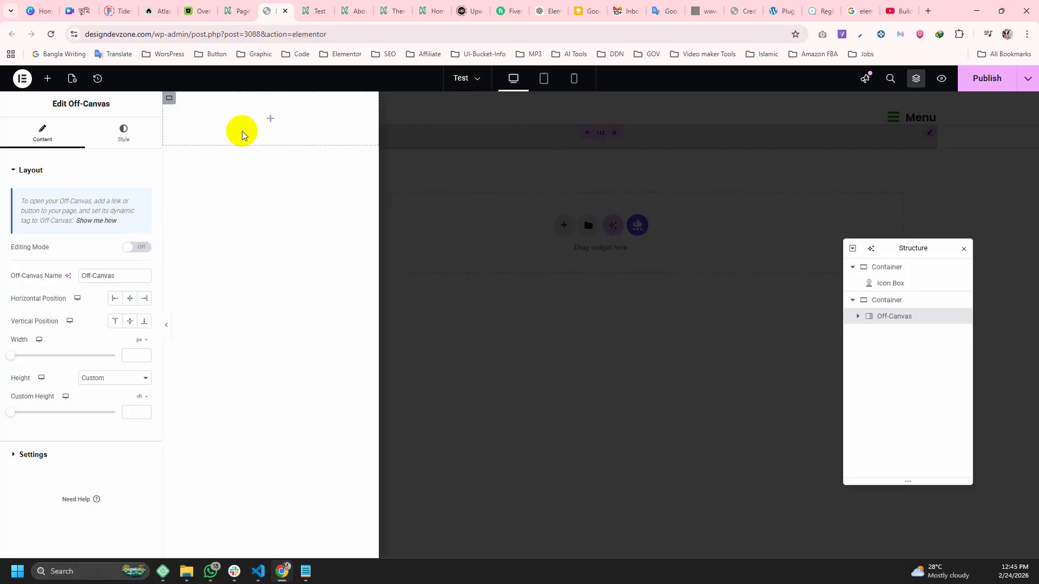
Search the widgets for "image" and add an Image widget to the container inside the off-canvas.
left_click(169, 100)
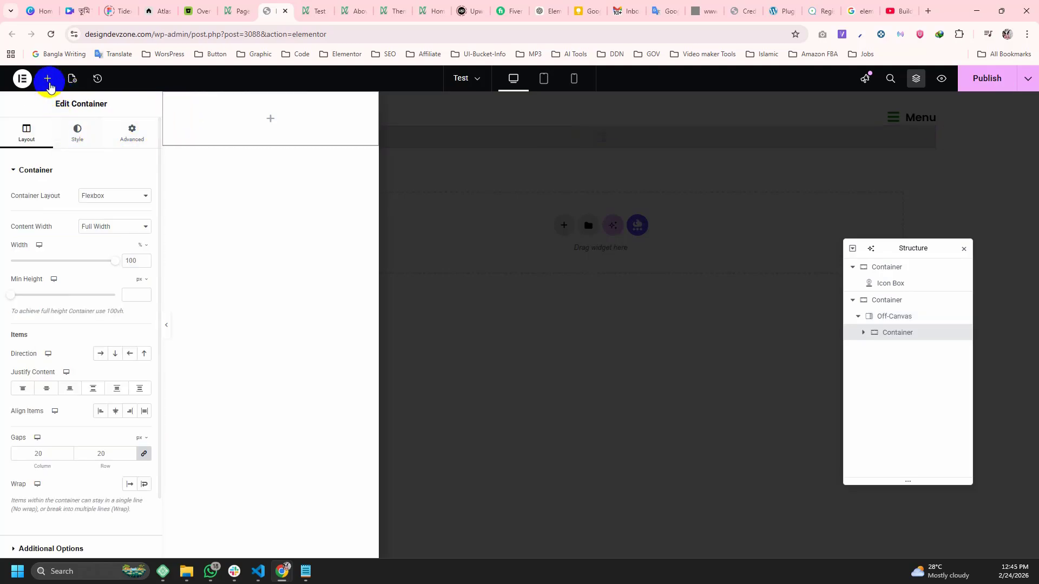
left_click(47, 79)
left_click(56, 154)
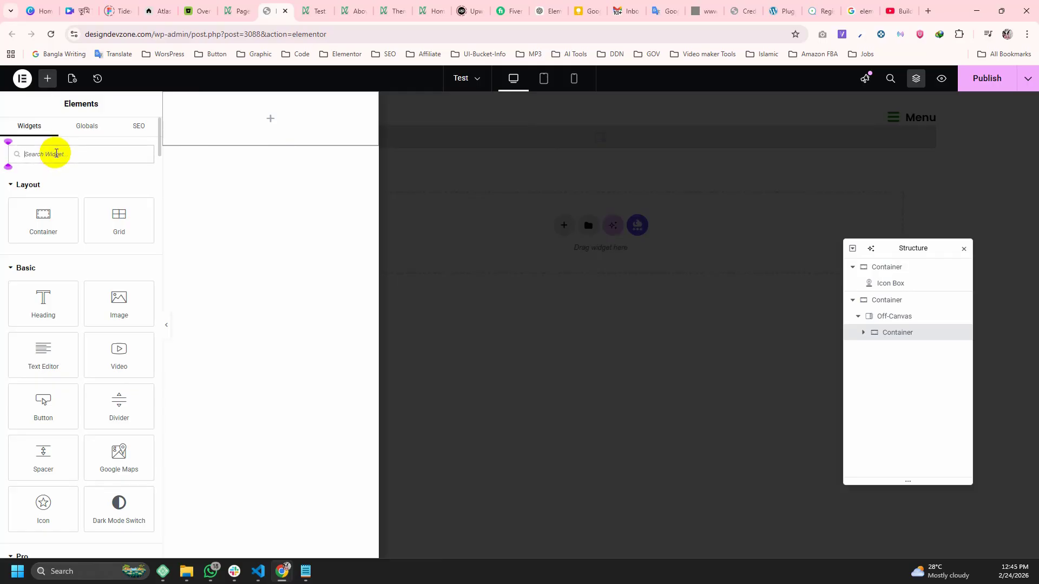
type("image")
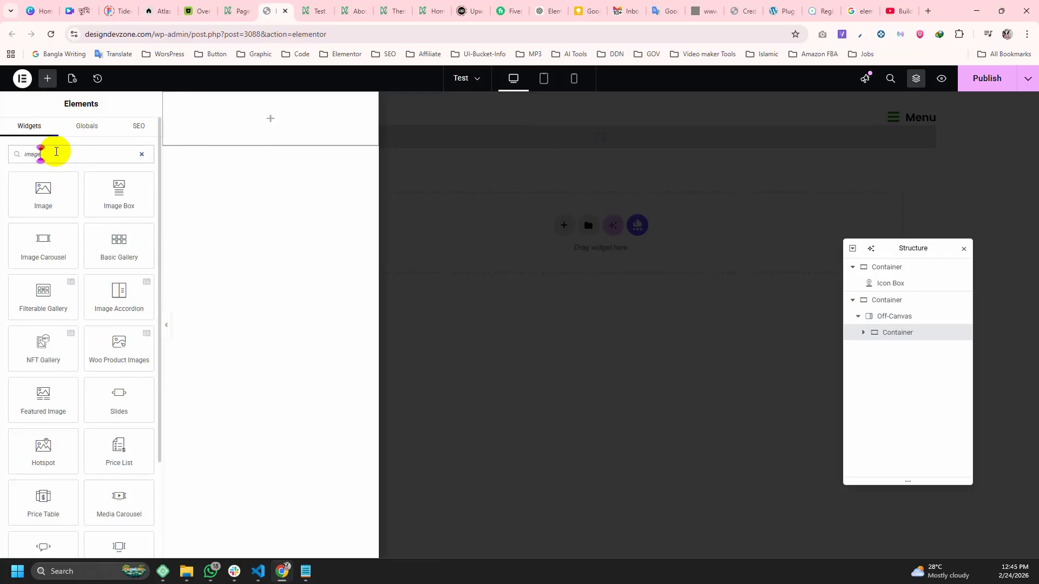
left_click_drag(51, 206, 257, 127)
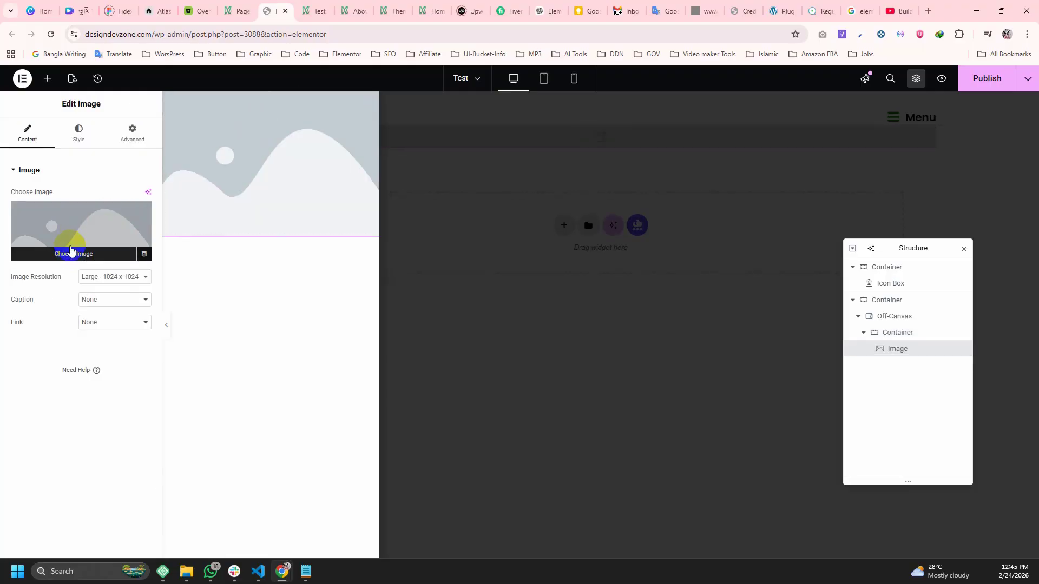
Set the Image widget's picture to design-dev-zone-logo.png from the media library.
left_click(74, 224)
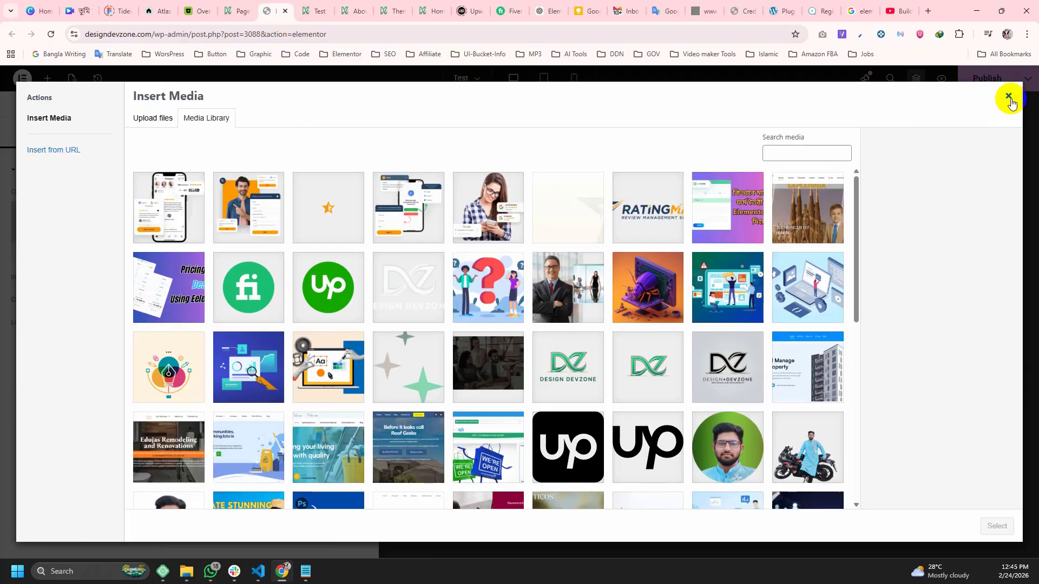
left_click(574, 376)
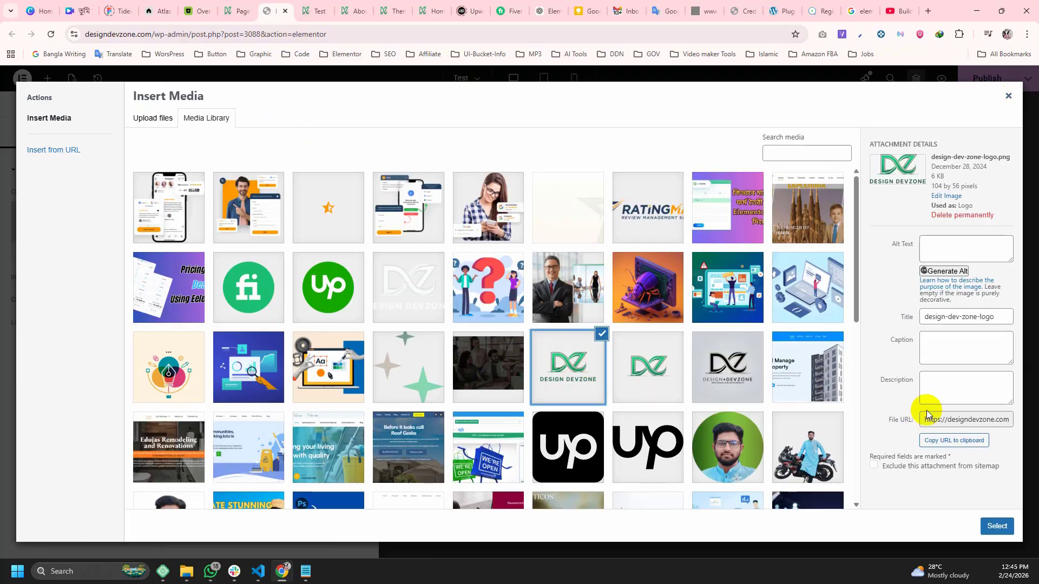
left_click(996, 526)
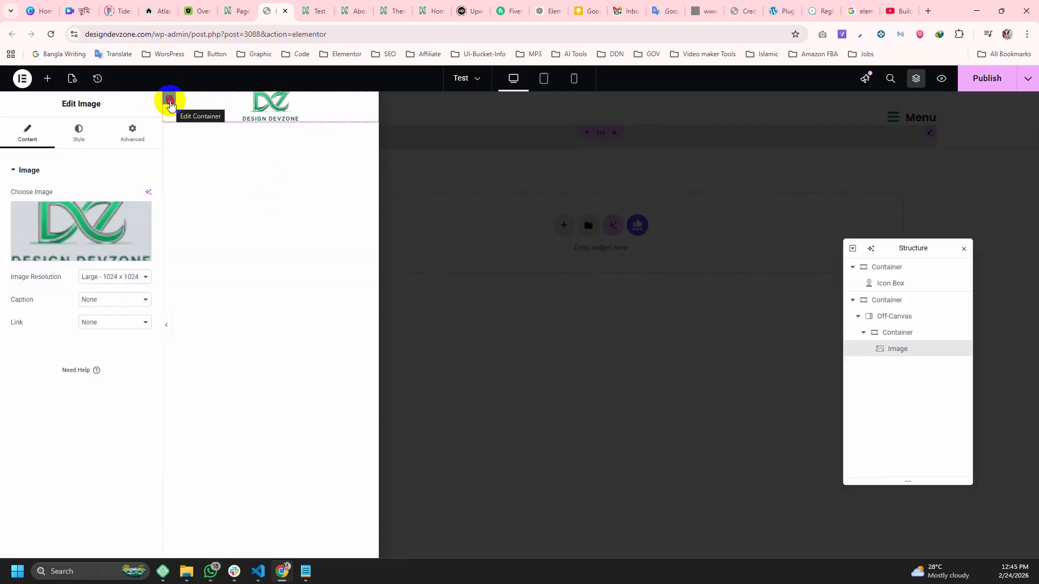
Examine the settings of the inner container, the Off-Canvas widget and the two outer containers.
left_click(169, 100)
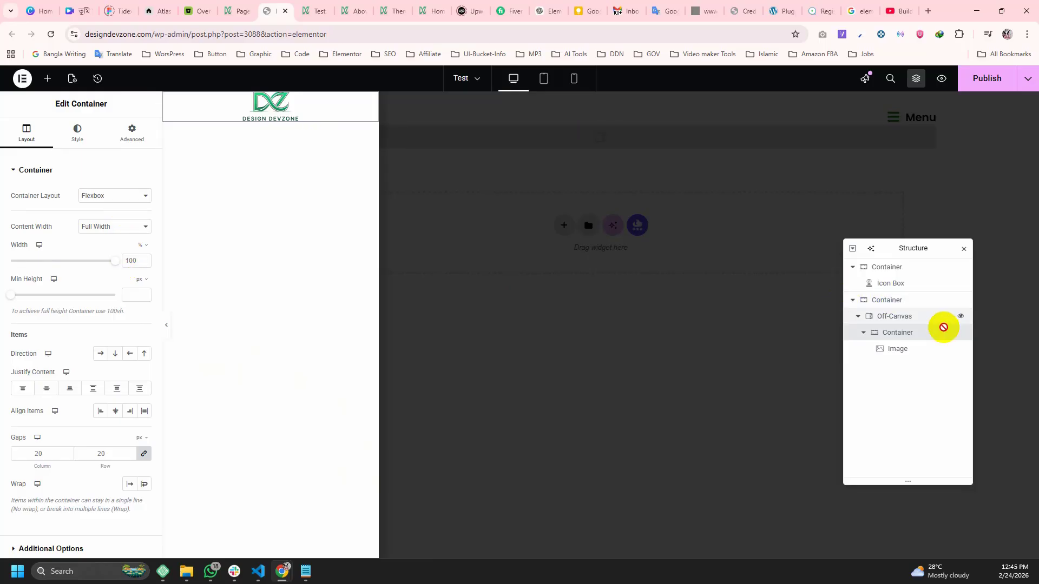
left_click(903, 317)
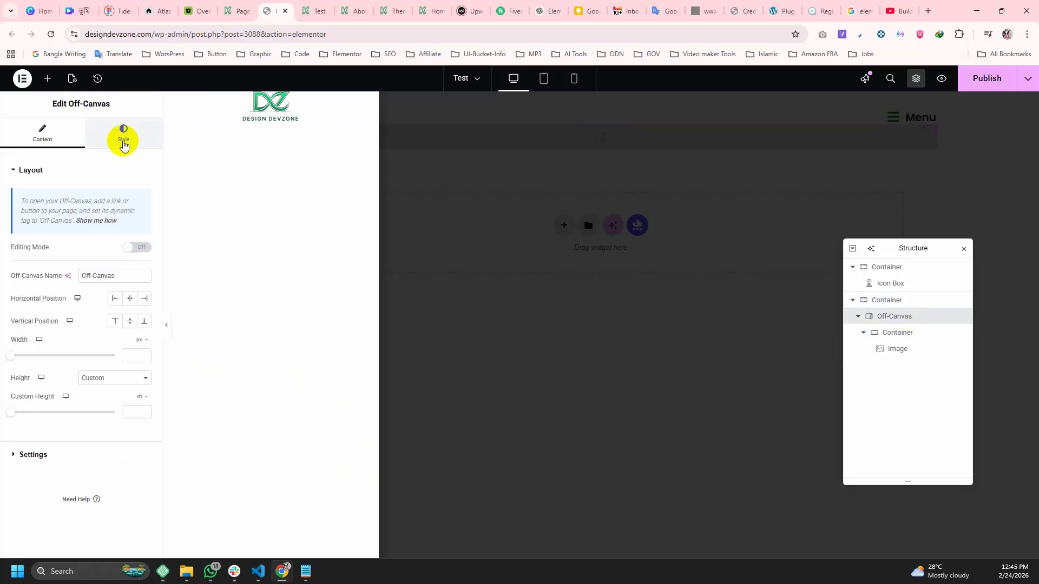
left_click(123, 143)
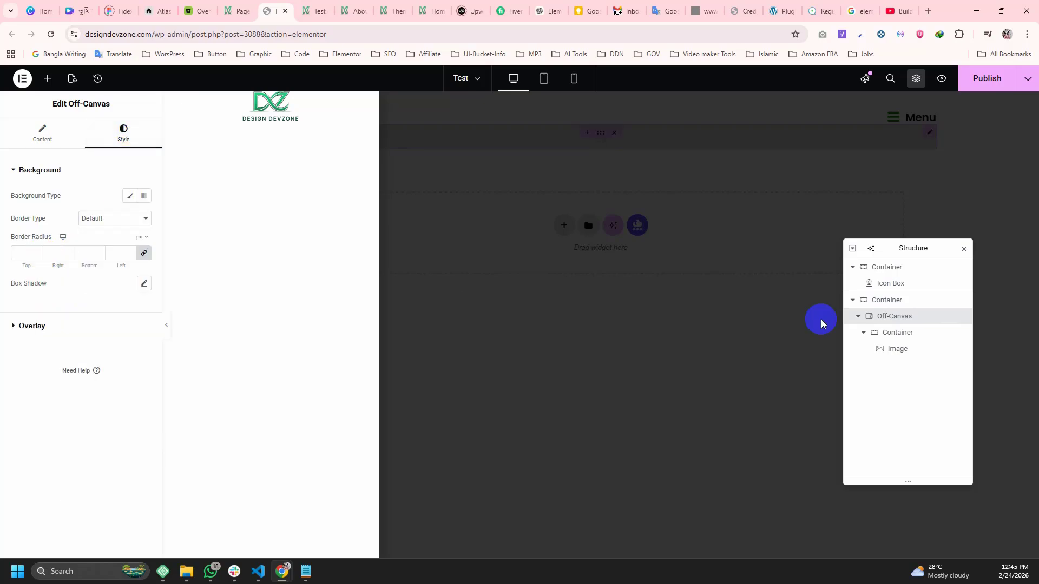
left_click(891, 269)
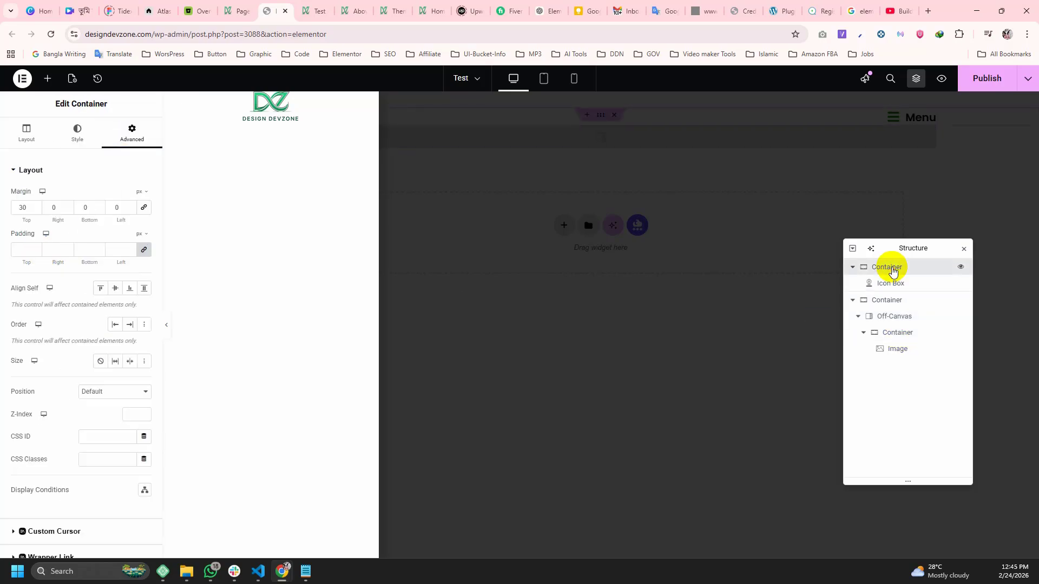
left_click(891, 300)
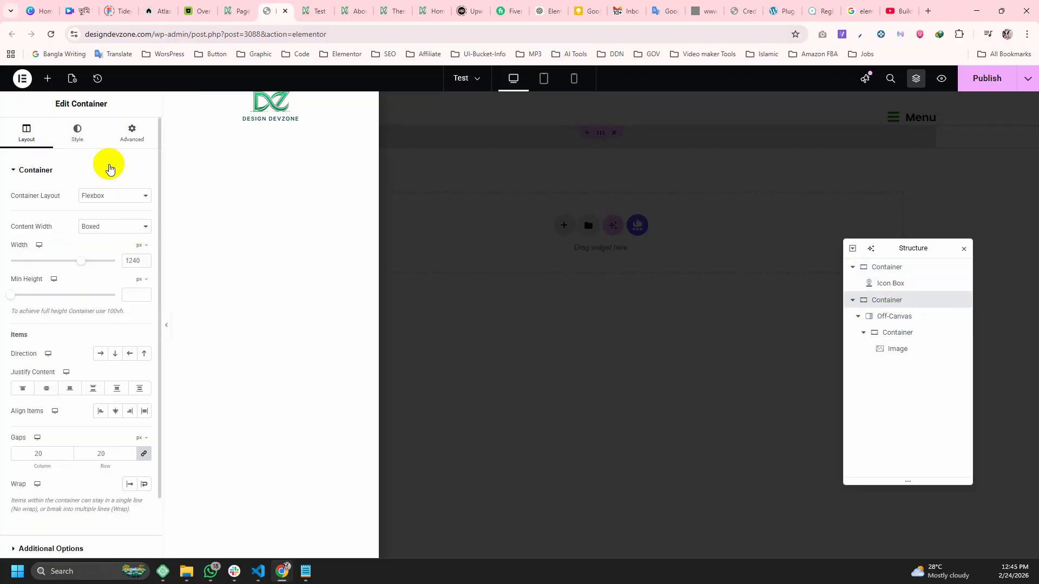
left_click(131, 135)
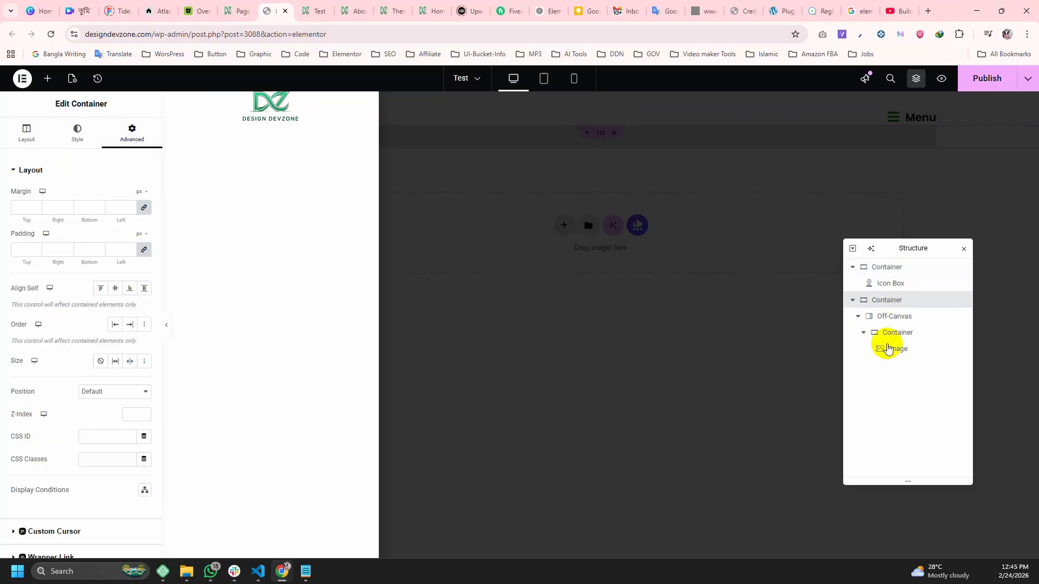
Set the Off-Canvas widget's width to 250 px.
left_click(892, 316)
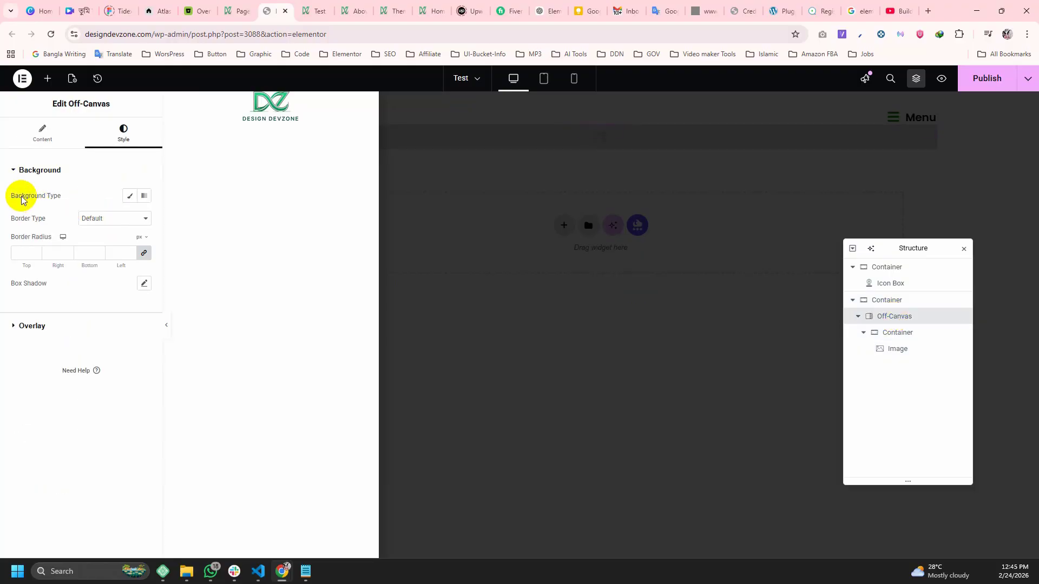
left_click(43, 134)
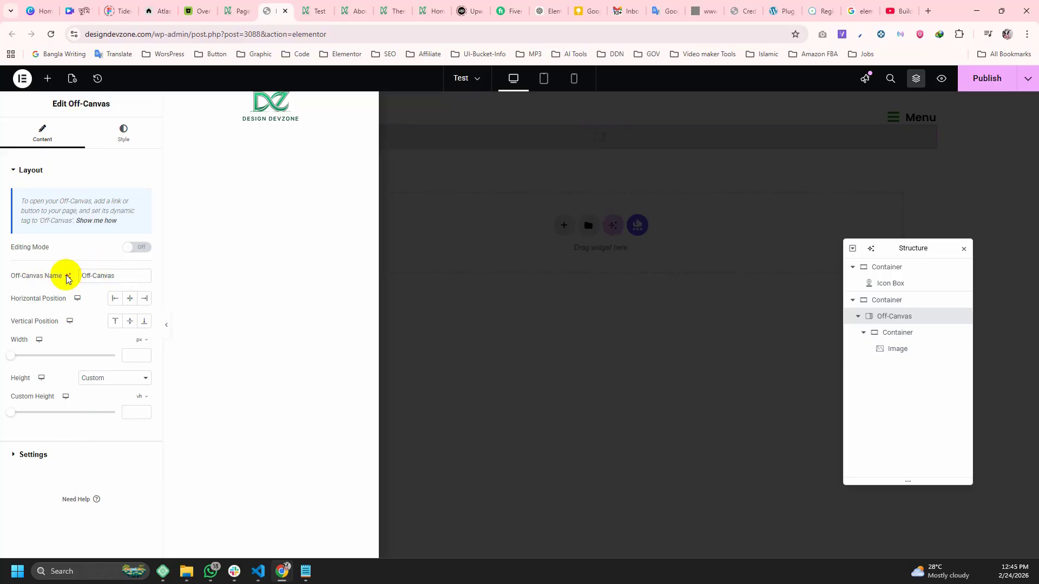
left_click(135, 356)
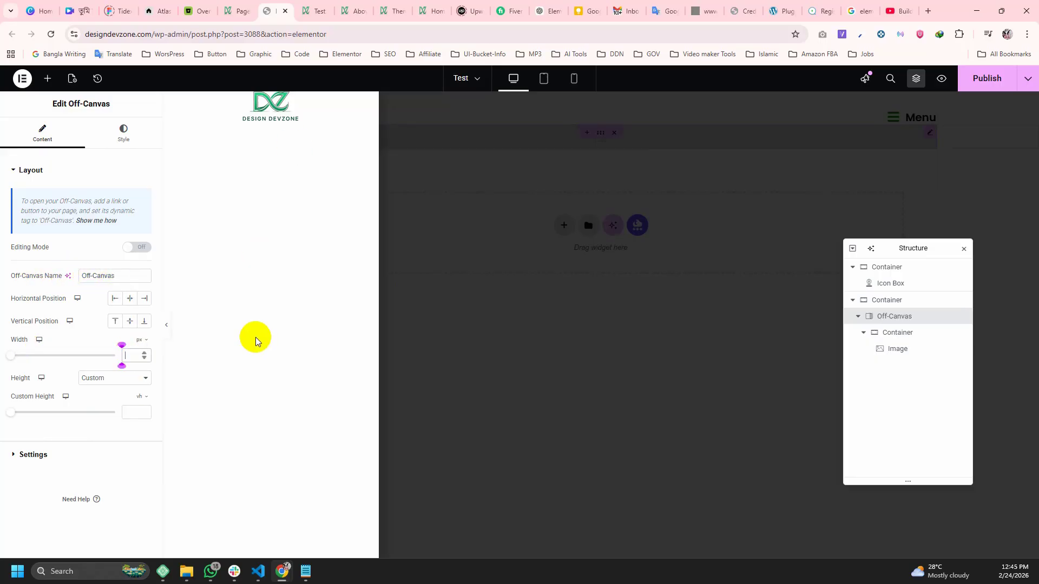
type("250")
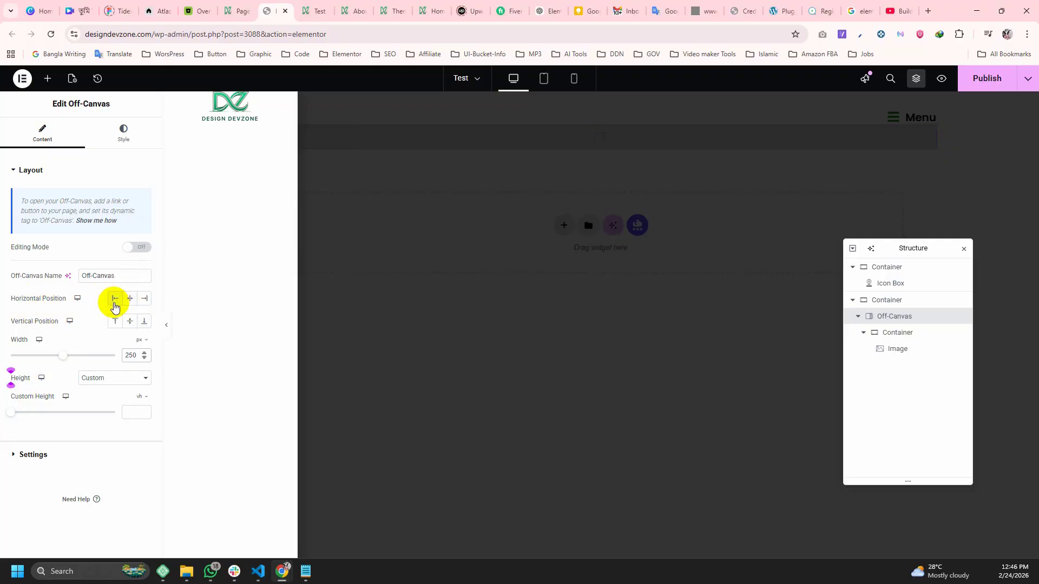
Try the off-canvas on the right side, return it to the left, and set its vertical position to Center.
left_click(144, 299)
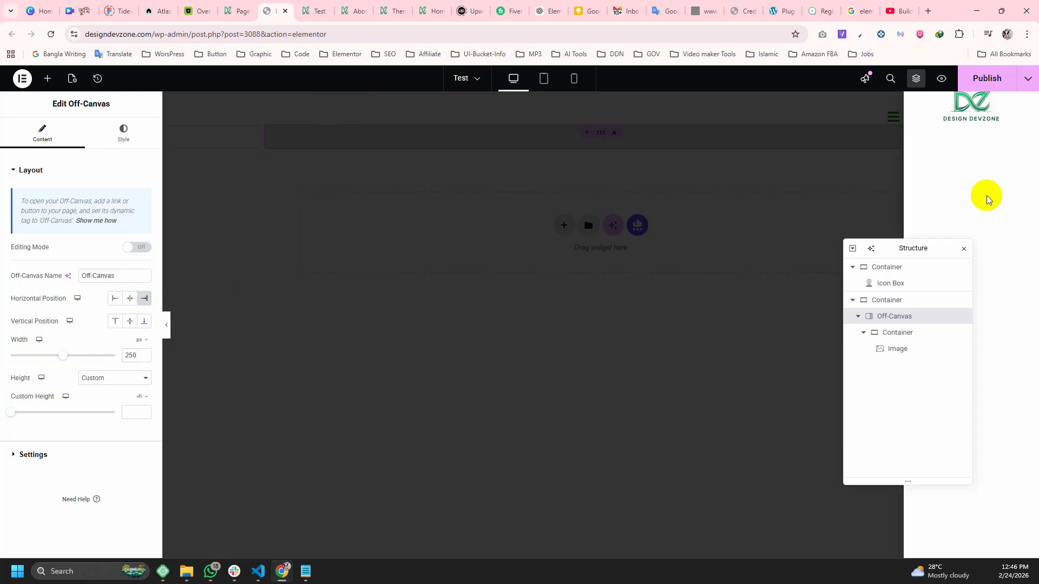
left_click(115, 299)
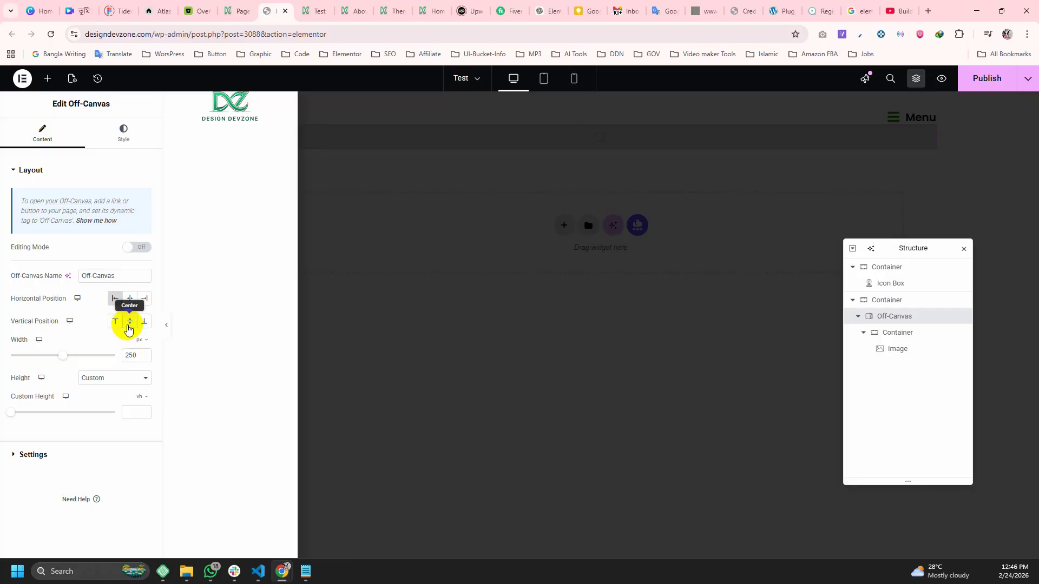
left_click(129, 323)
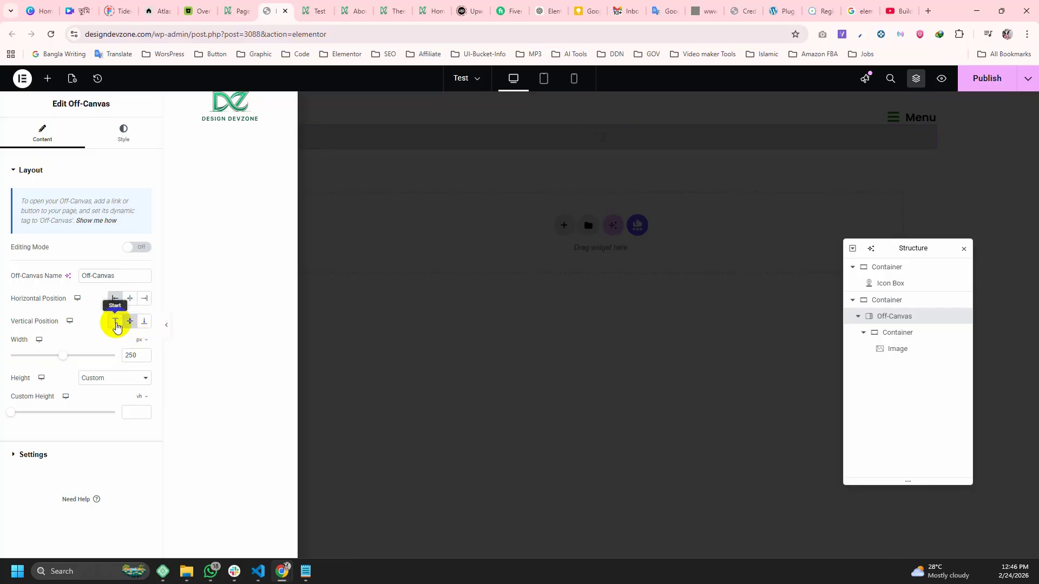
left_click(129, 324)
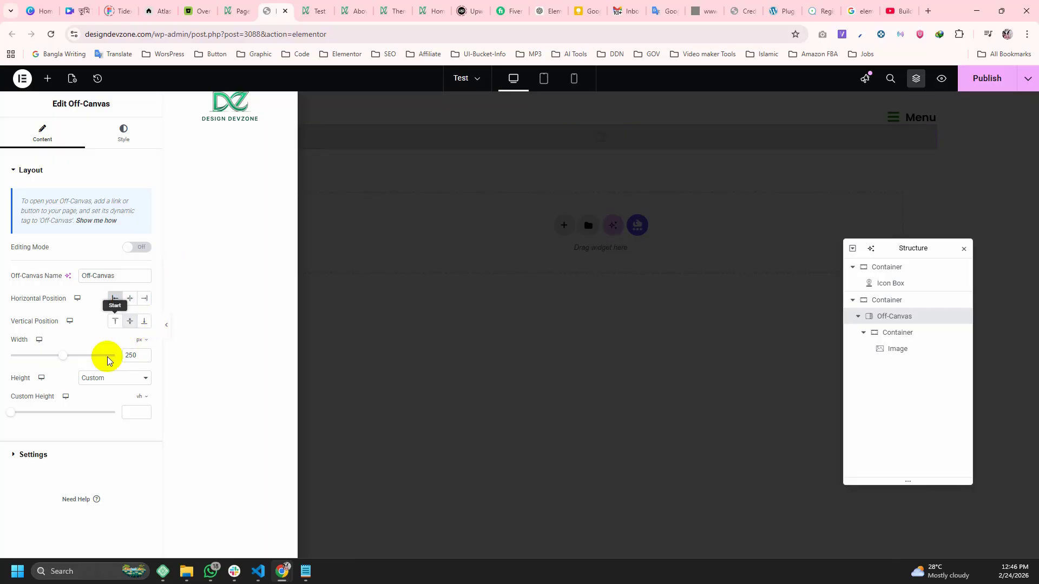
Set the padding of the container inside the Off-Canvas widget to 30 px on all sides.
left_click(60, 457)
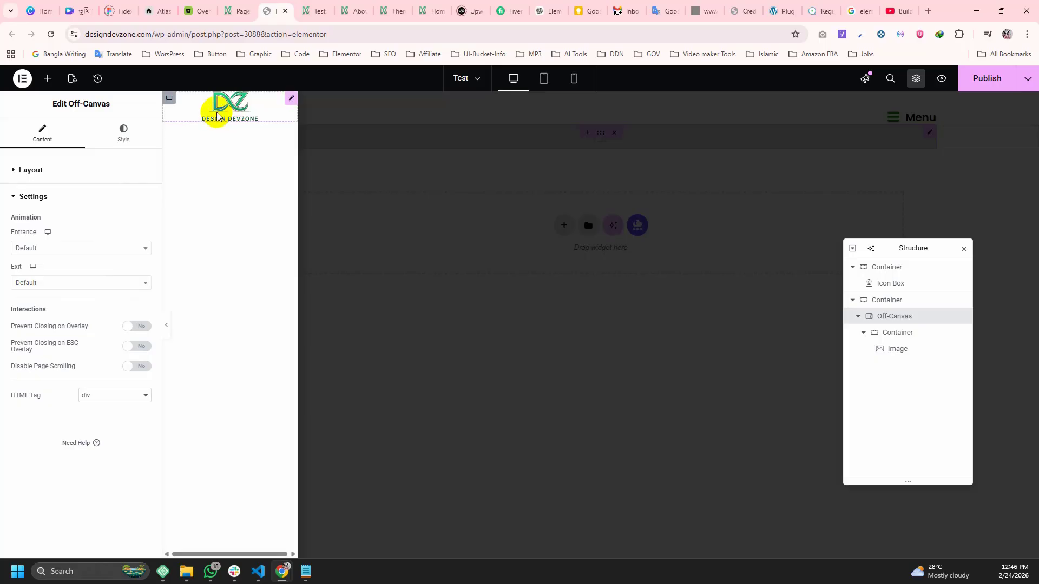
left_click(170, 97)
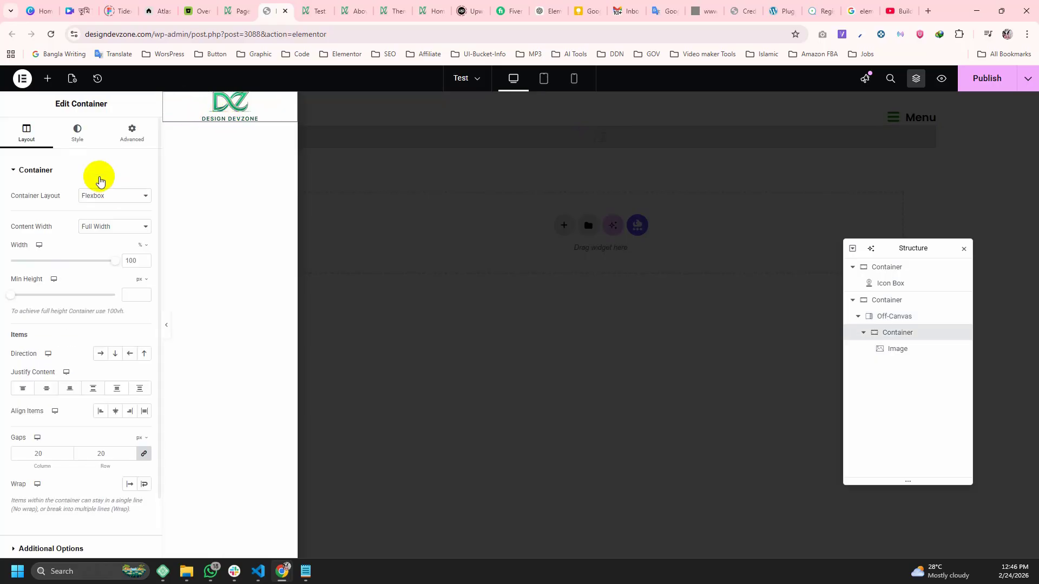
left_click(132, 133)
left_click(26, 249)
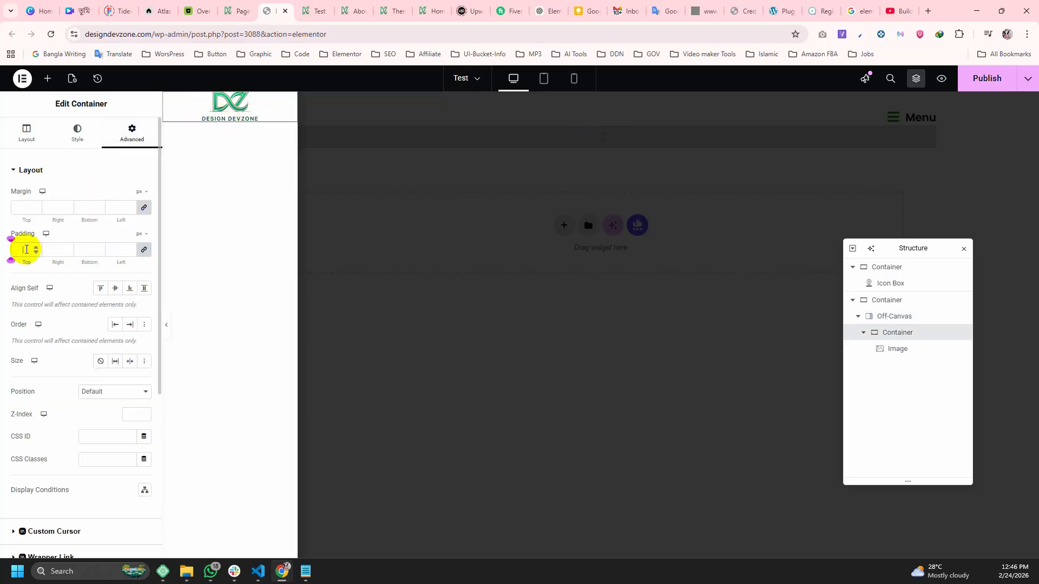
type("30")
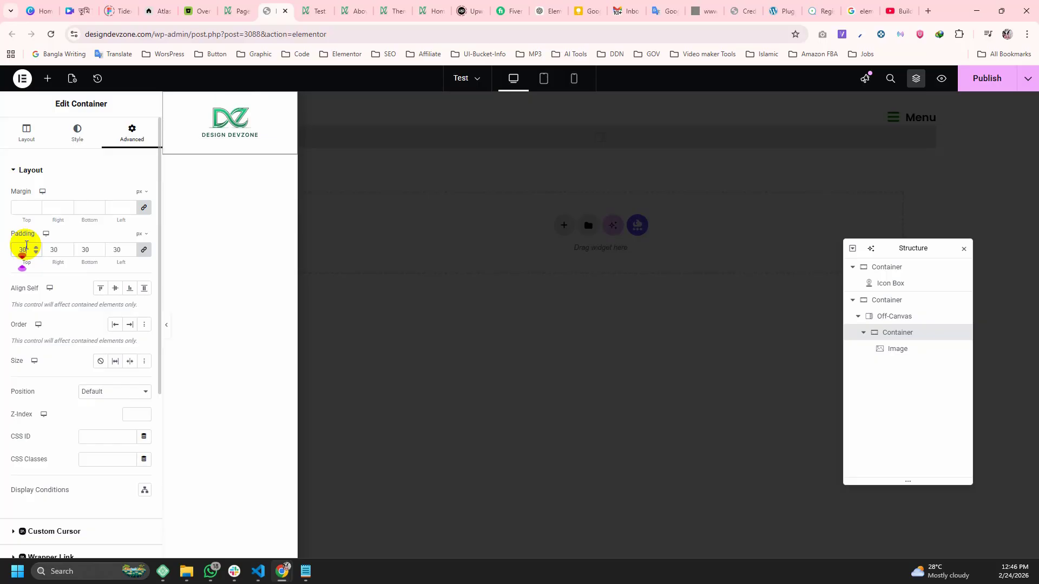
Add a WordPress Menu widget below the logo inside the off-canvas container.
left_click(48, 79)
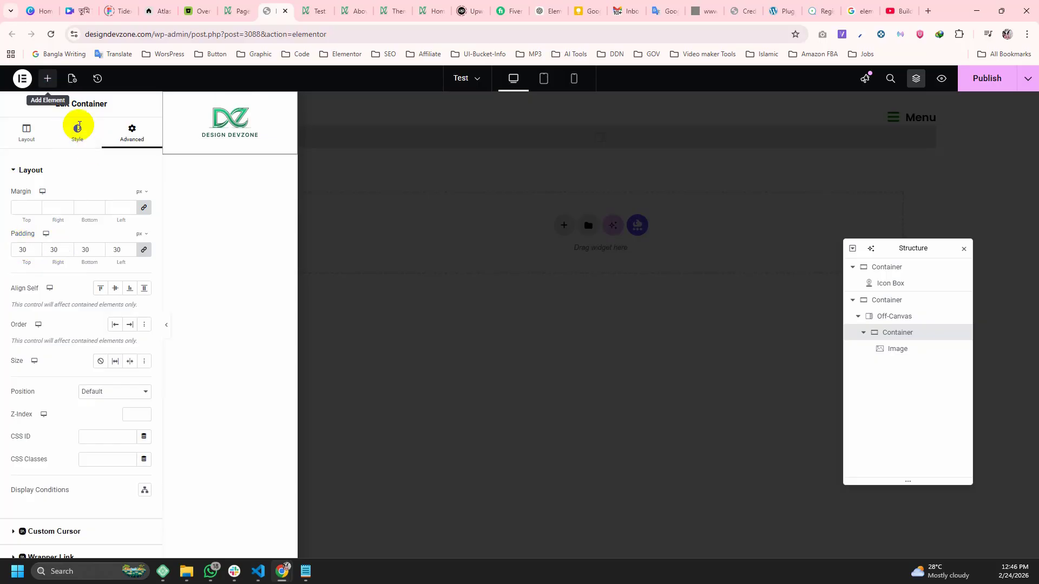
type("menu")
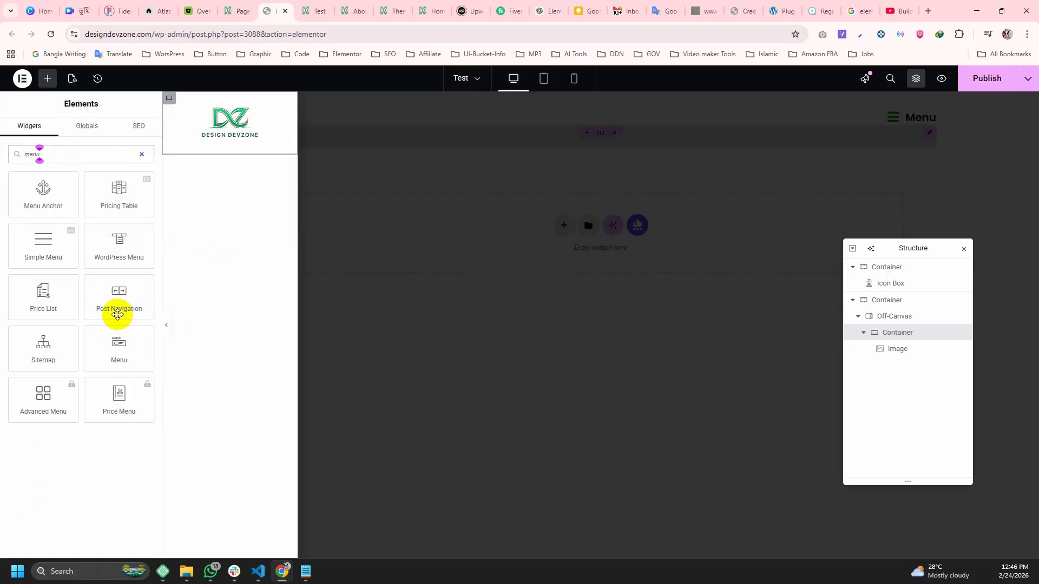
left_click_drag(132, 262, 222, 139)
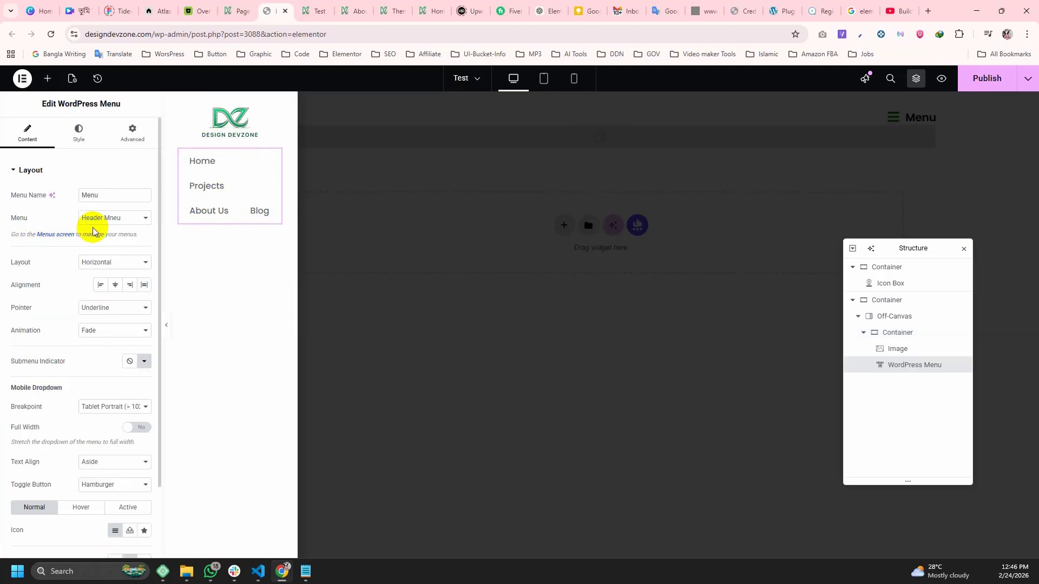
Set the WordPress Menu's layout to Vertical and its mobile dropdown breakpoint to None.
left_click(87, 262)
left_click(86, 288)
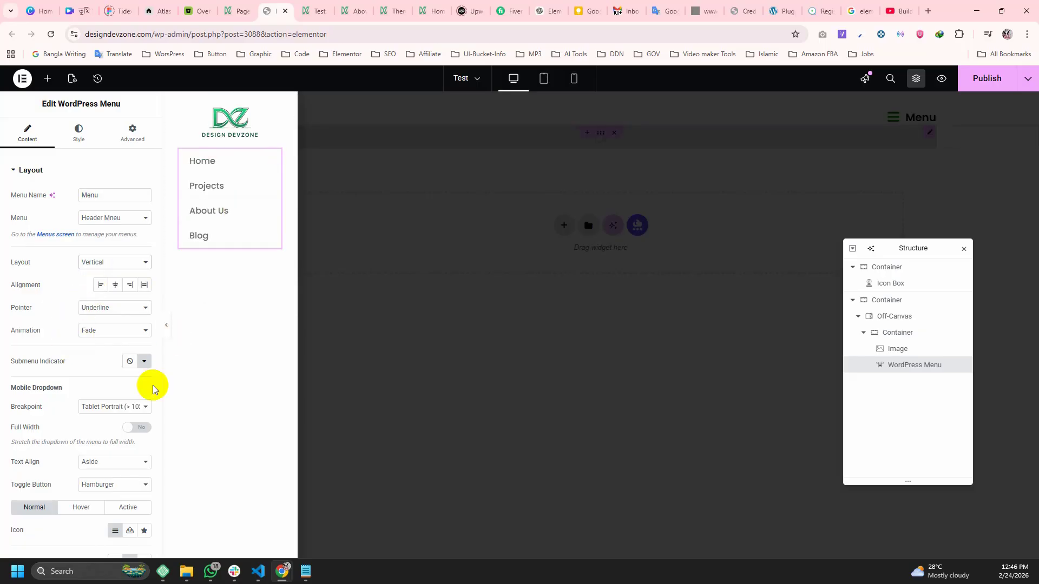
left_click(129, 408)
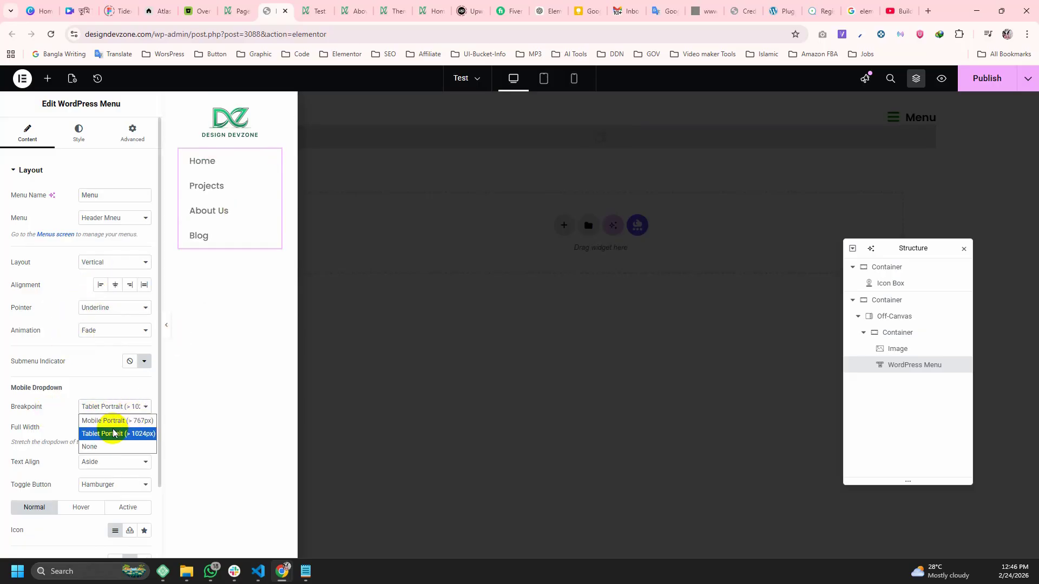
left_click(106, 447)
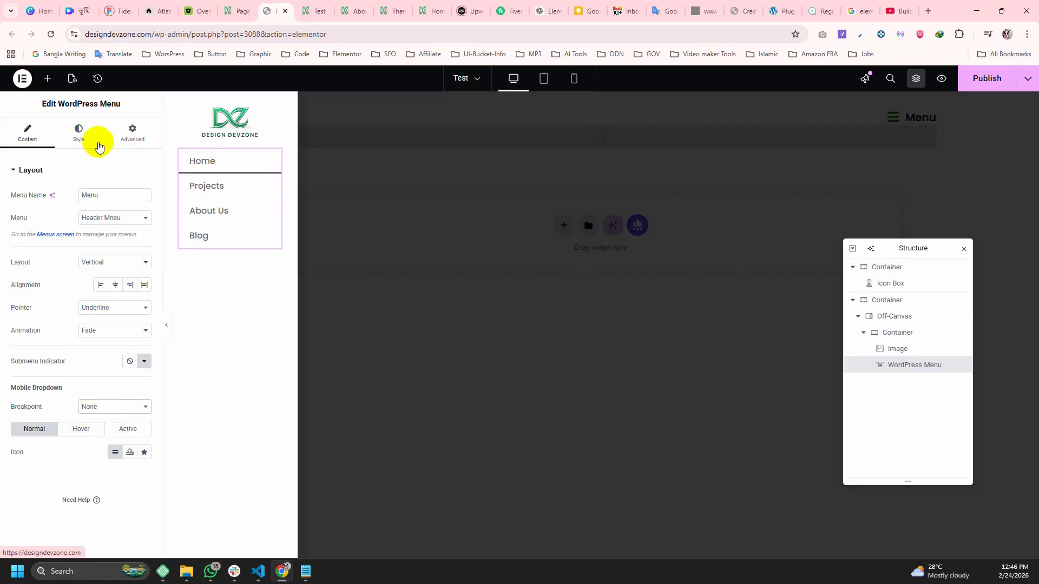
Align the logo image in the off-canvas to the left.
left_click(81, 142)
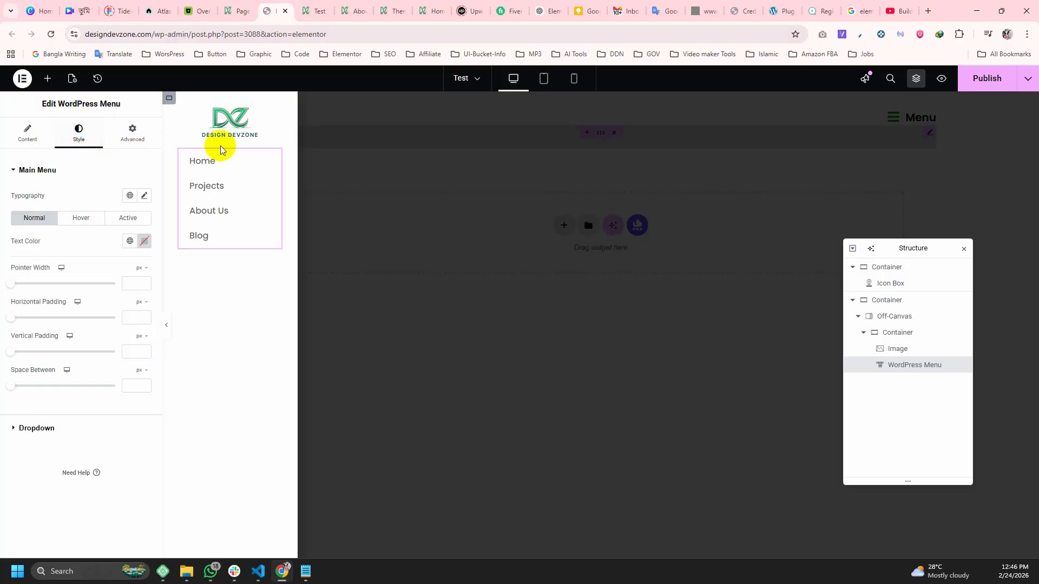
left_click(276, 116)
left_click(81, 133)
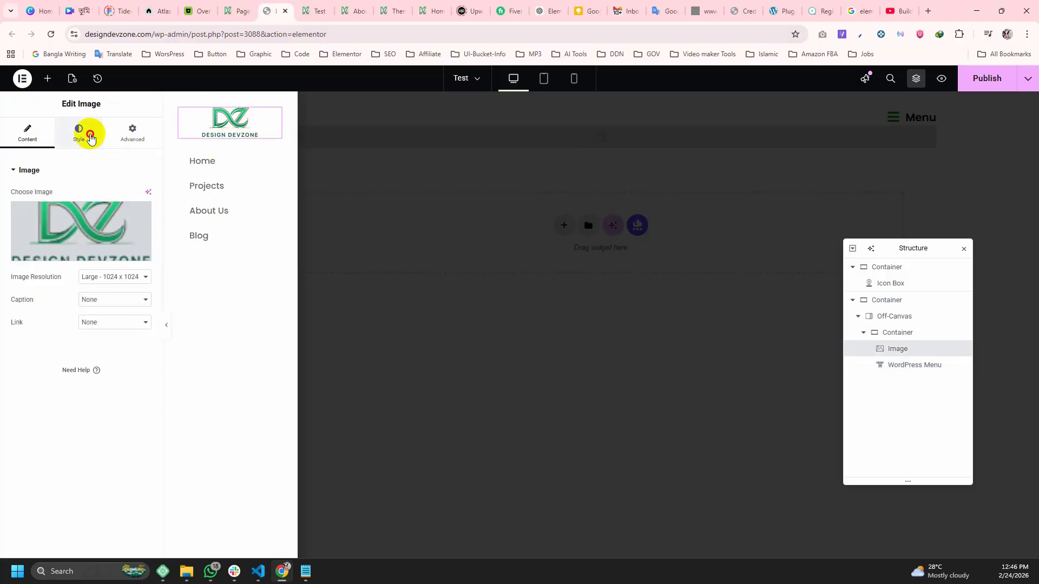
Set the WordPress Menu widget's pointer to None.
left_click(269, 155)
left_click(17, 134)
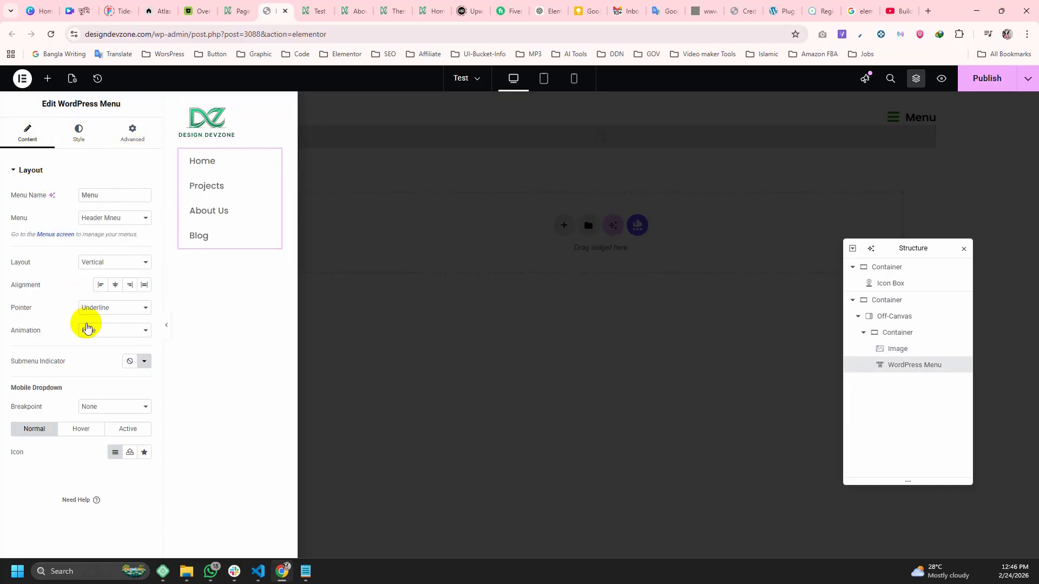
left_click(117, 313)
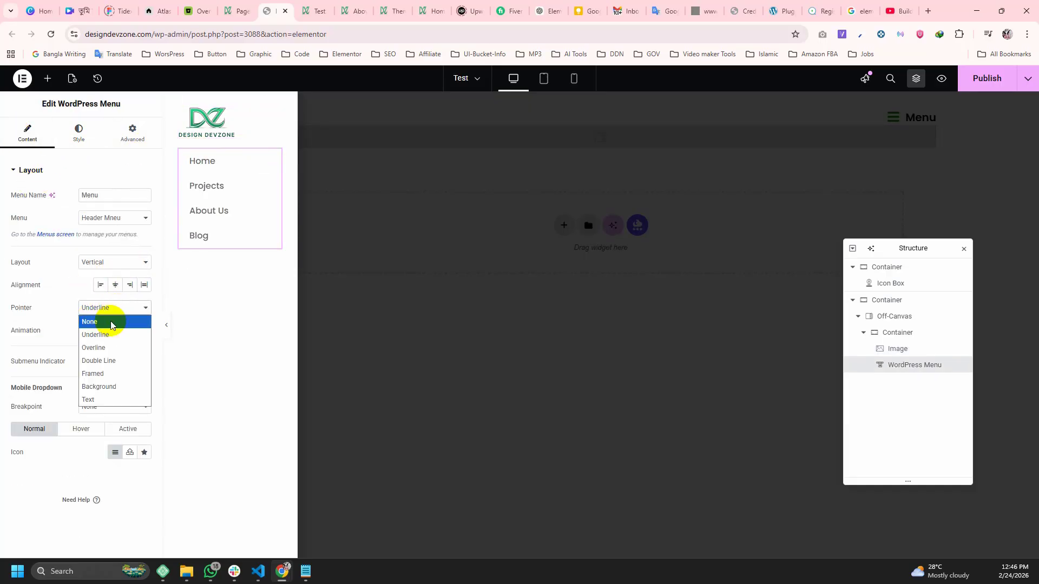
left_click(108, 320)
Set the menu items' horizontal and vertical padding to 0 px and the space between them to 23 px.
left_click(86, 141)
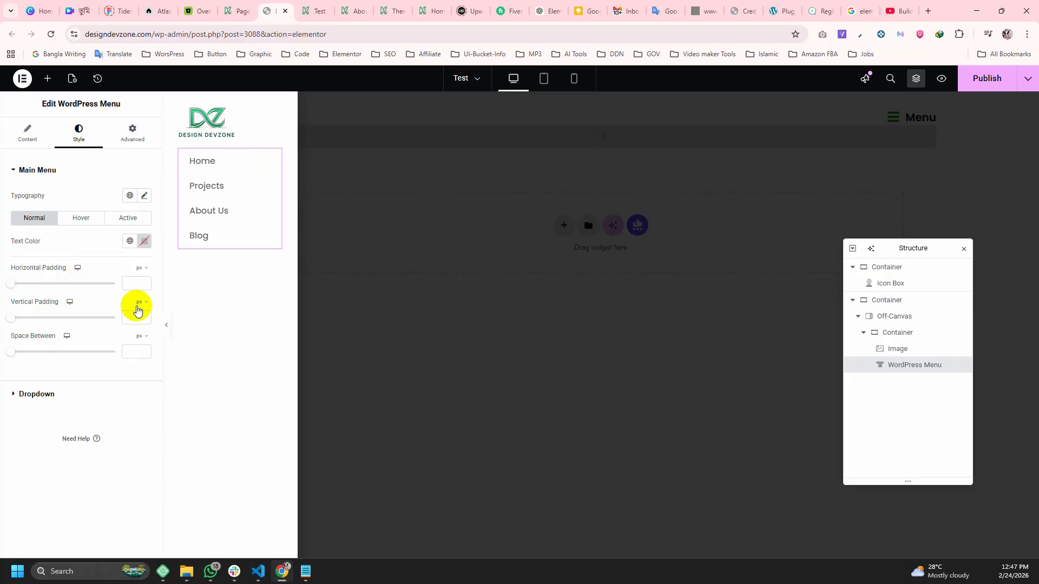
left_click(131, 280)
type("0")
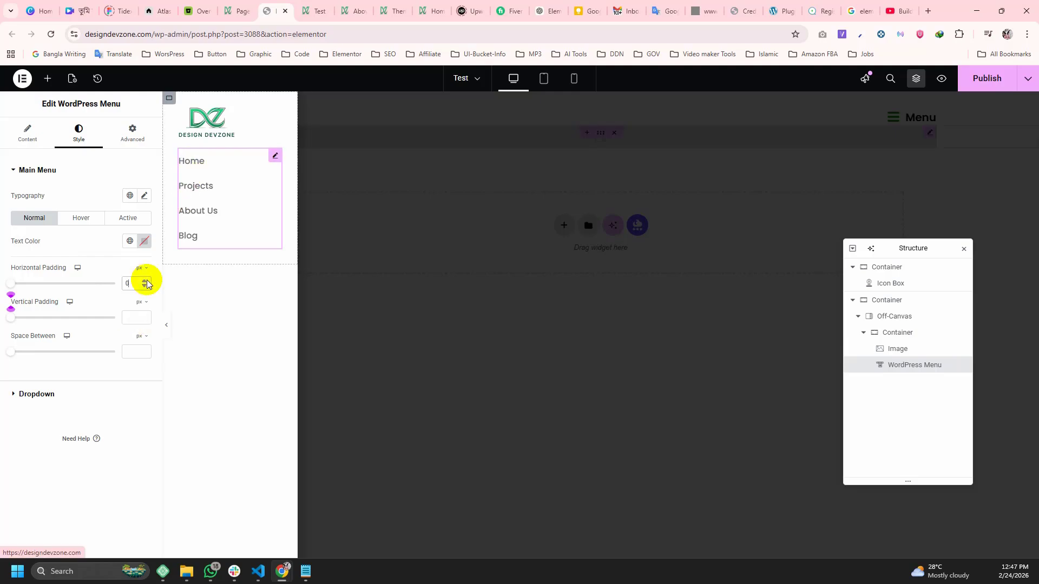
left_click(134, 319)
type("0")
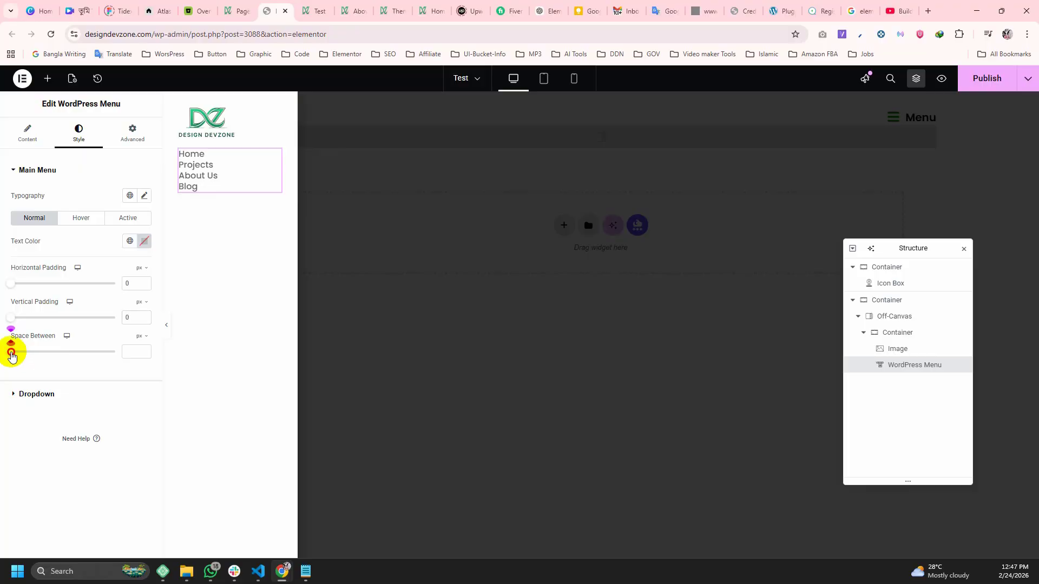
left_click_drag(11, 354, 33, 354)
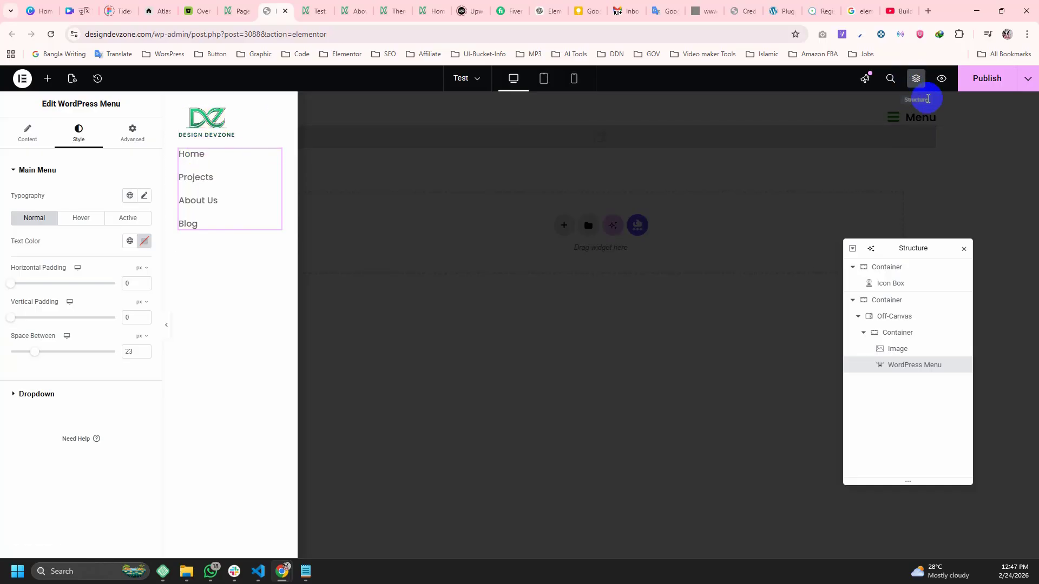
left_click(994, 87)
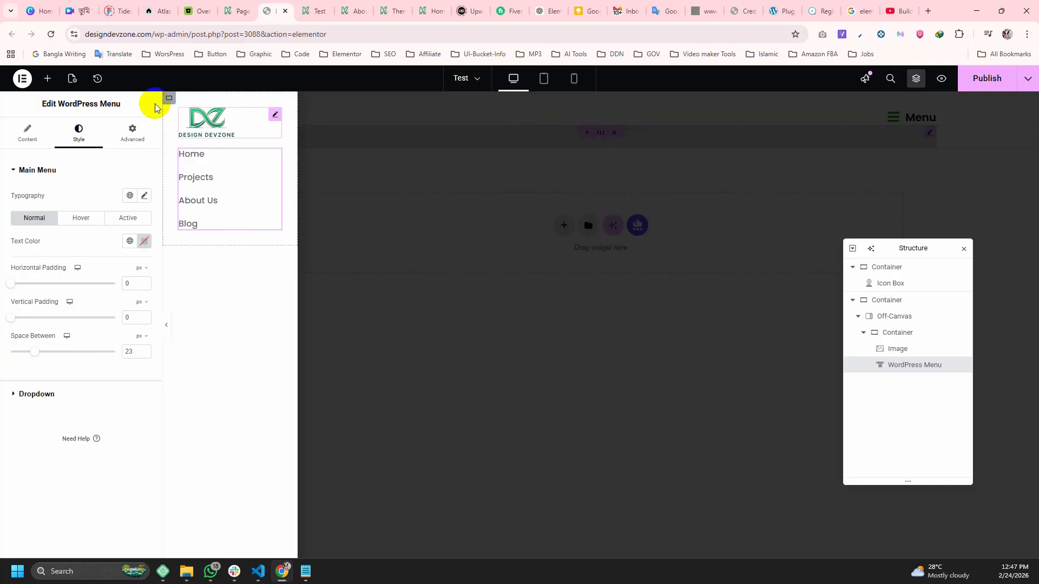
Add an Icon widget above the logo inside the off-canvas container.
left_click(47, 78)
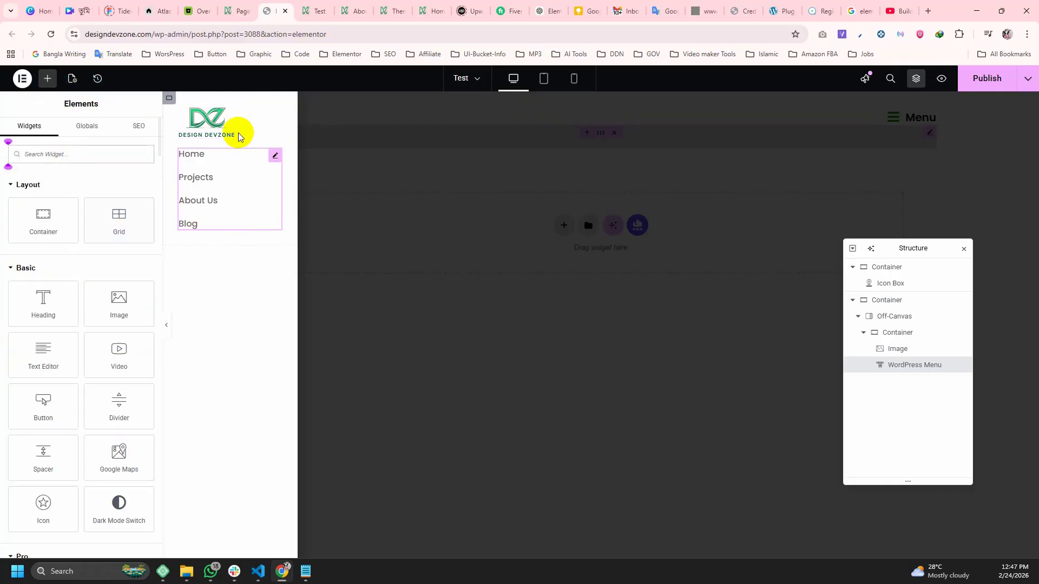
left_click(68, 154)
type("icon")
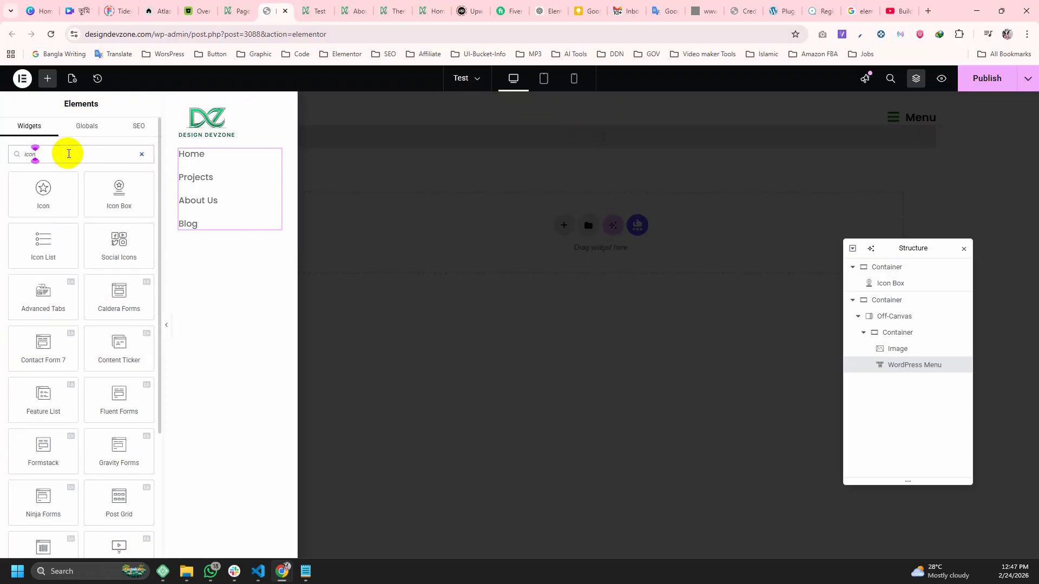
left_click_drag(56, 185, 243, 119)
Replace the star with the plain X close icon found by filtering the icon library for "close".
left_click(73, 225)
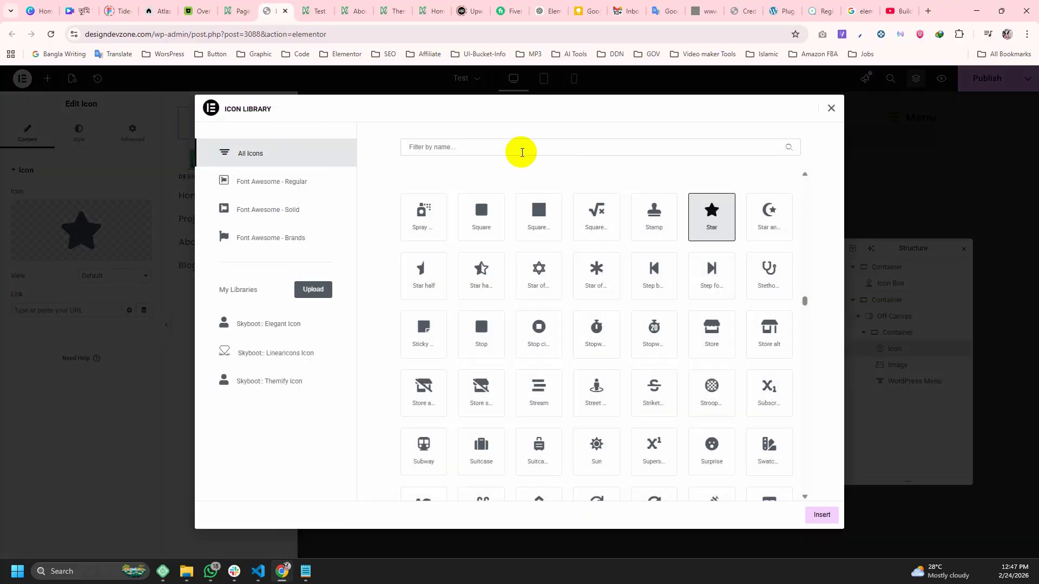
left_click(509, 150)
type("clos")
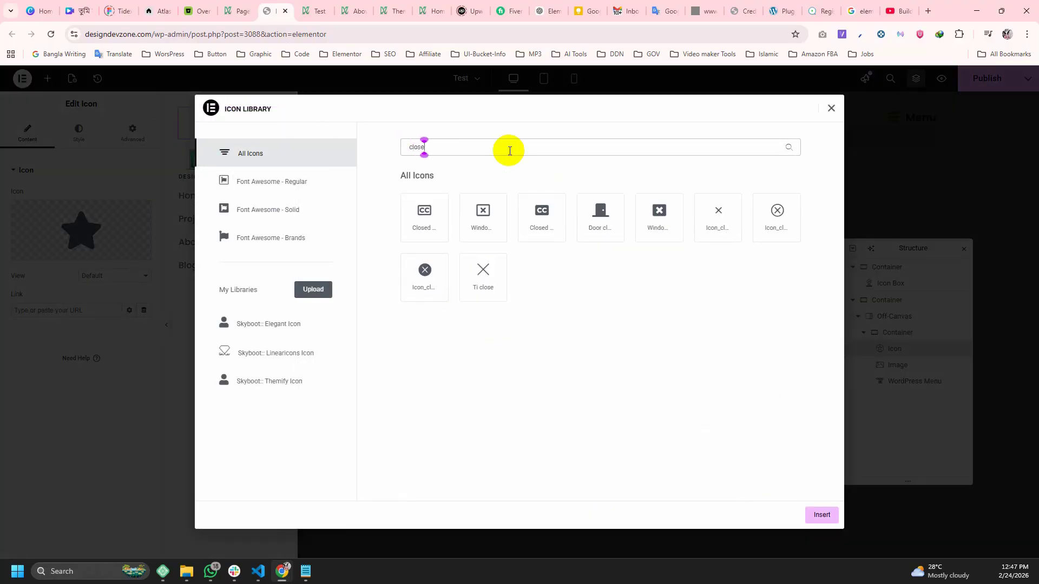
type("e")
left_click(716, 238)
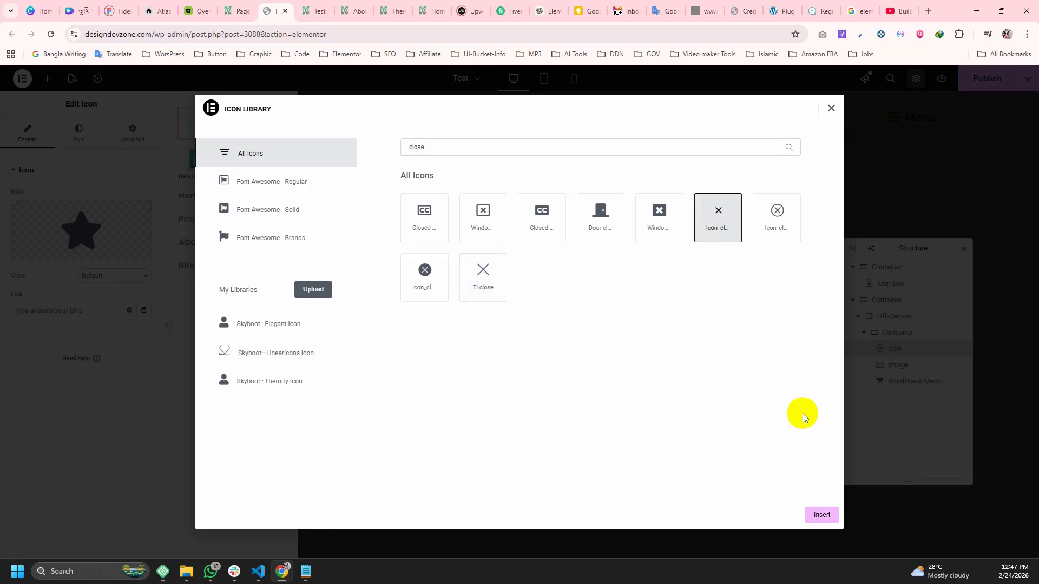
left_click(821, 517)
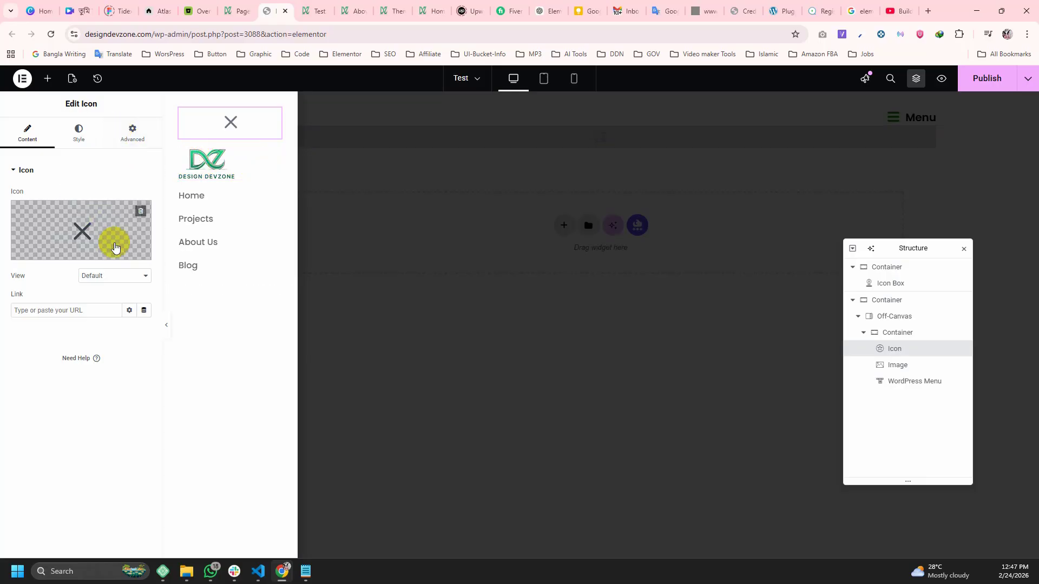
left_click(94, 227)
left_click(830, 107)
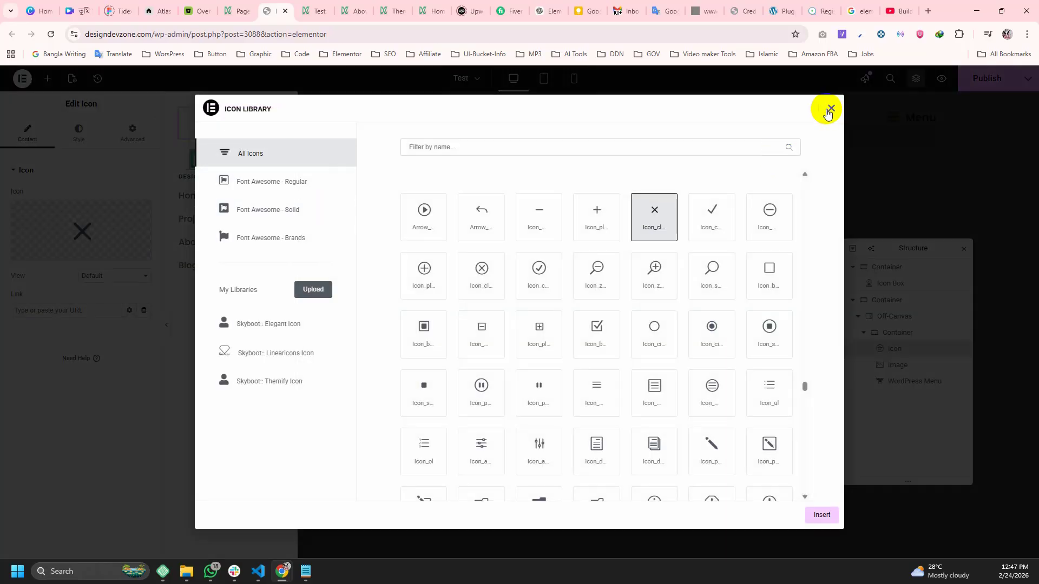
Set the close icon's size to 20 px and align it to the right.
left_click(70, 138)
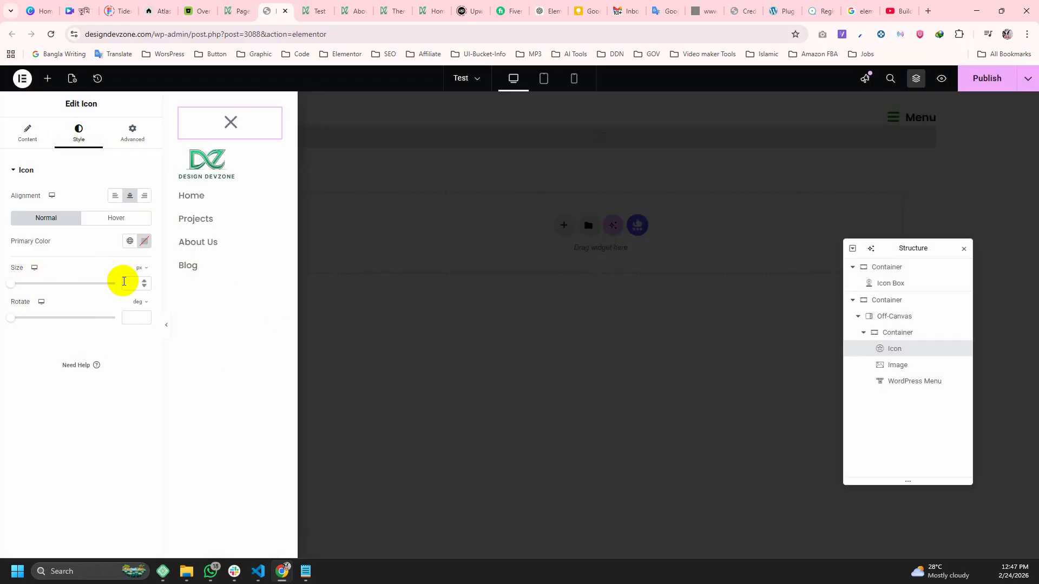
left_click(124, 282)
type("20")
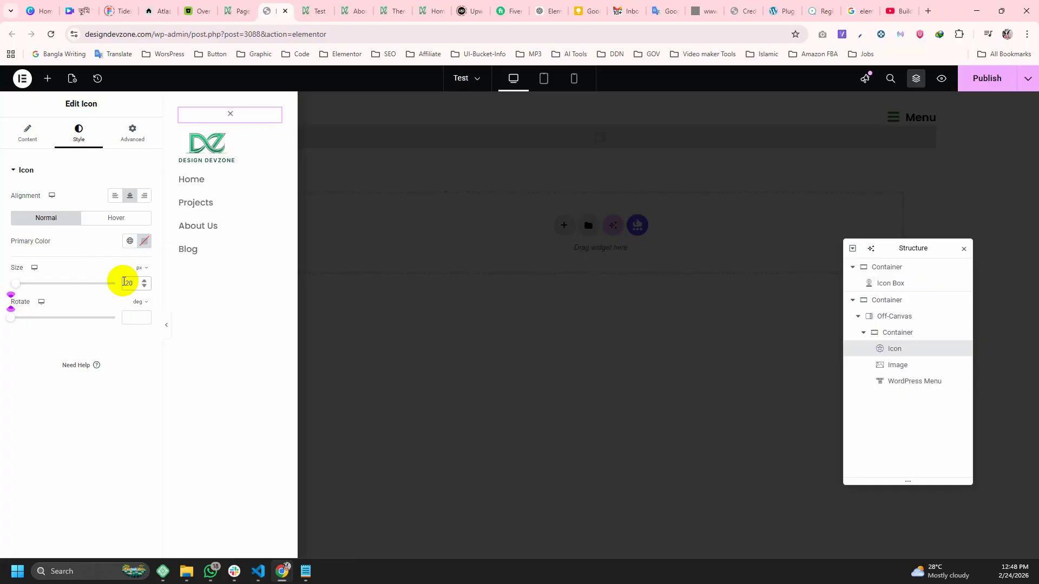
left_click(142, 196)
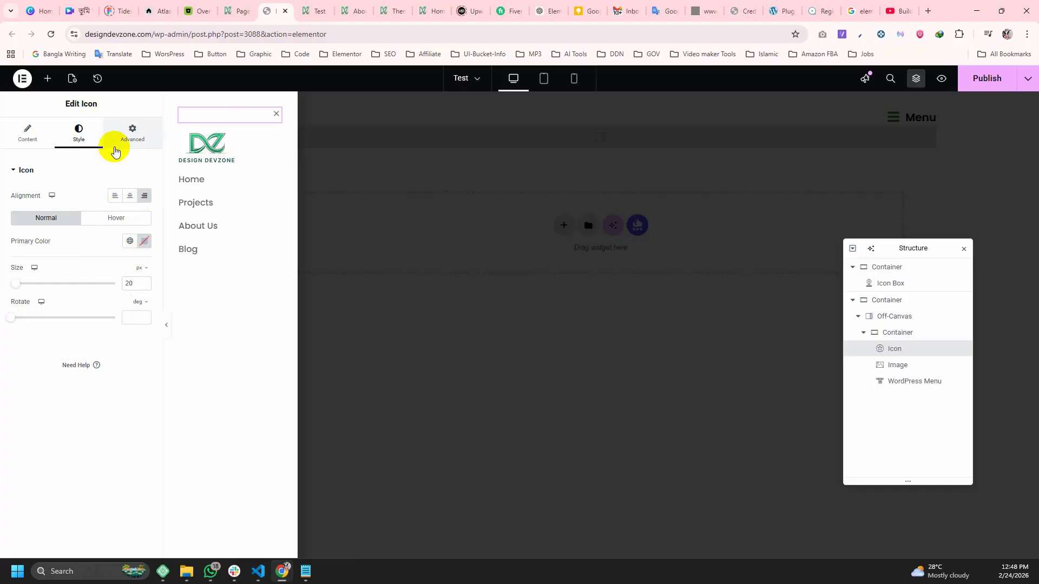
Set the close icon's primary color to red and preview the off-canvas with the editing panel hidden.
left_click(144, 242)
left_click_drag(167, 325, 206, 298)
left_click(34, 366)
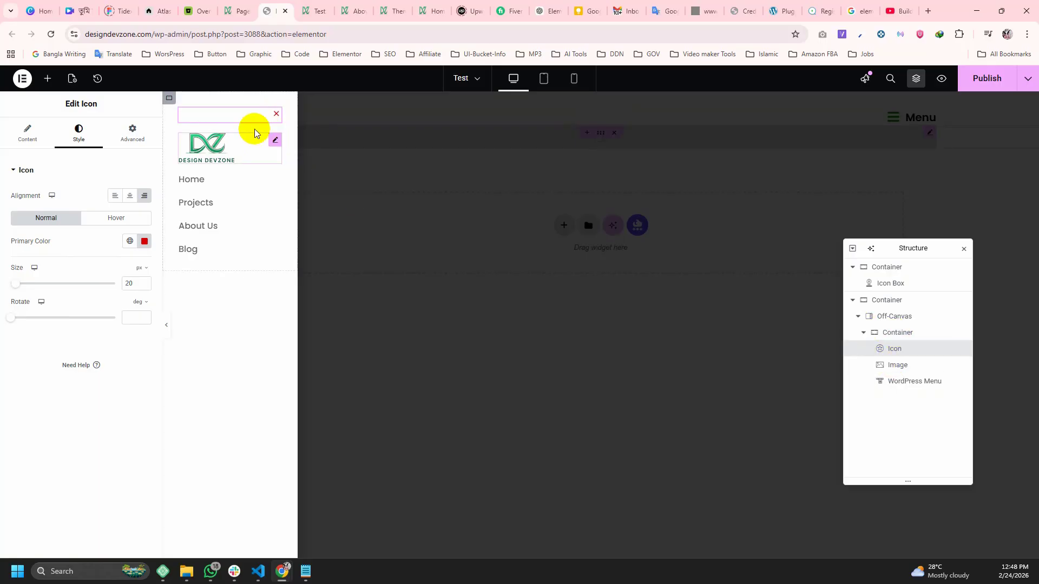
left_click(167, 328)
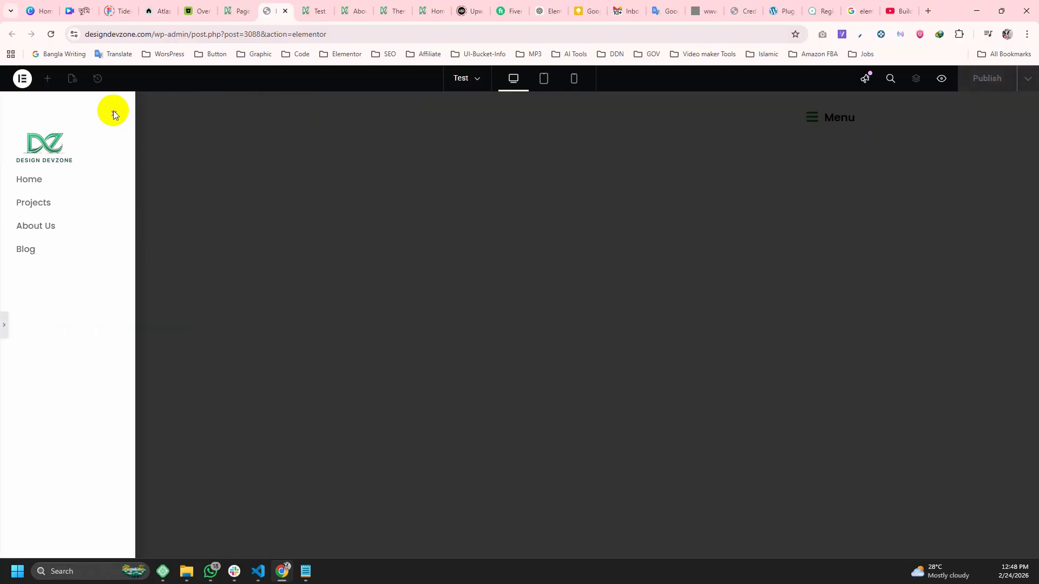
left_click(7, 329)
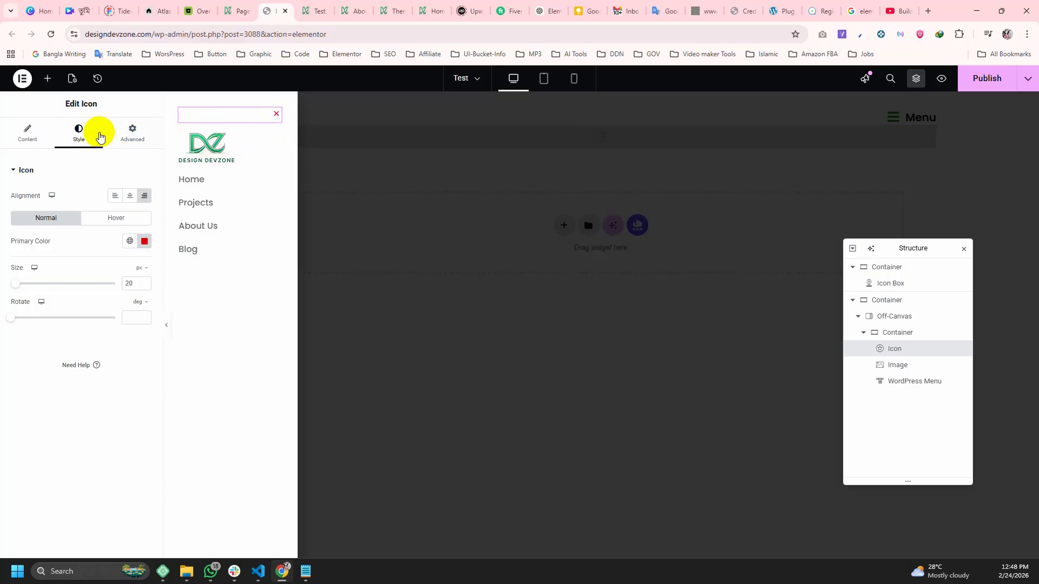
Add a container between the close icon and the logo, and move the logo image into it.
left_click(48, 82)
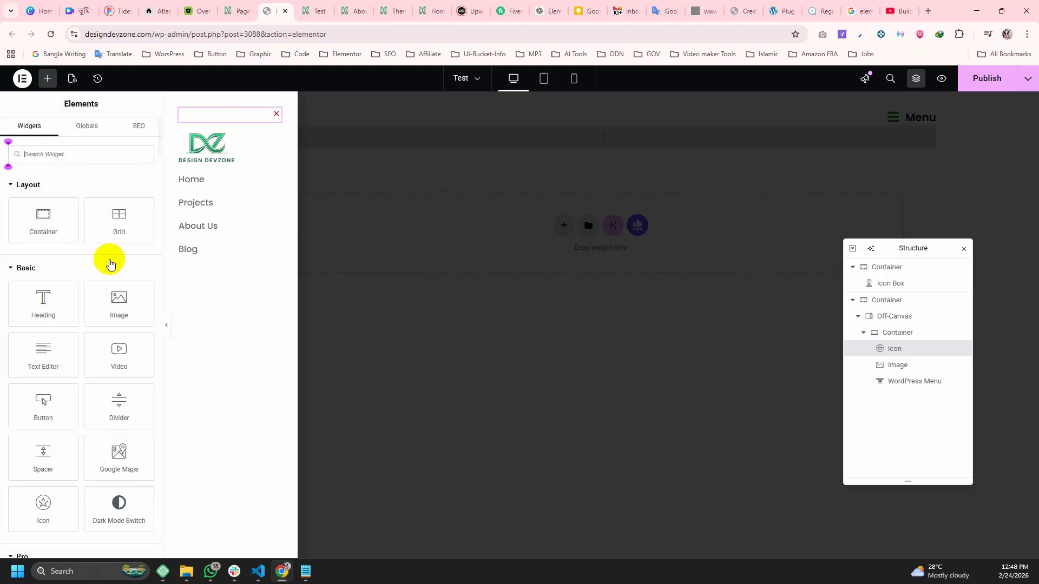
left_click_drag(54, 234, 214, 149)
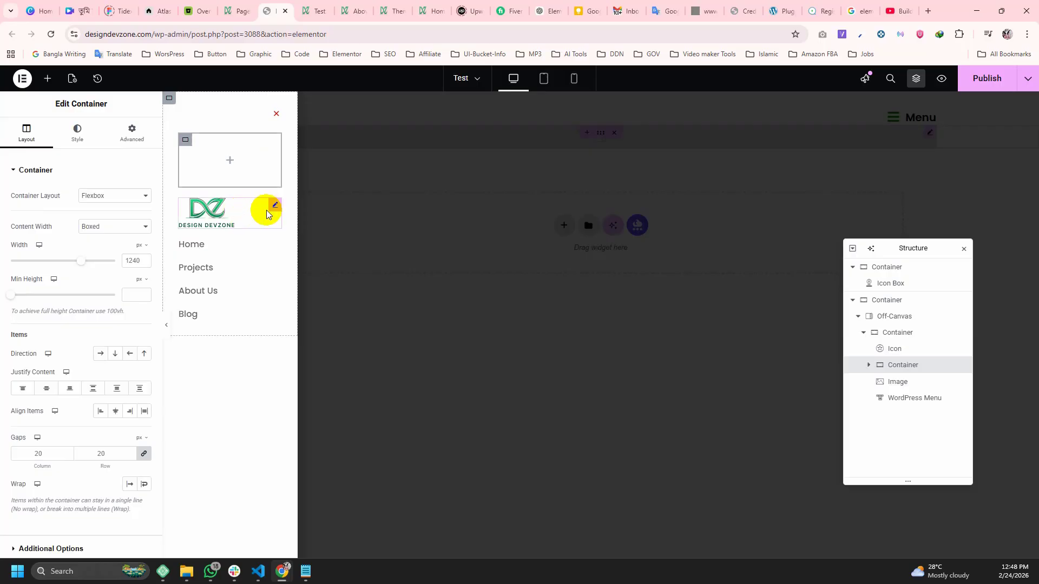
left_click_drag(266, 214, 244, 150)
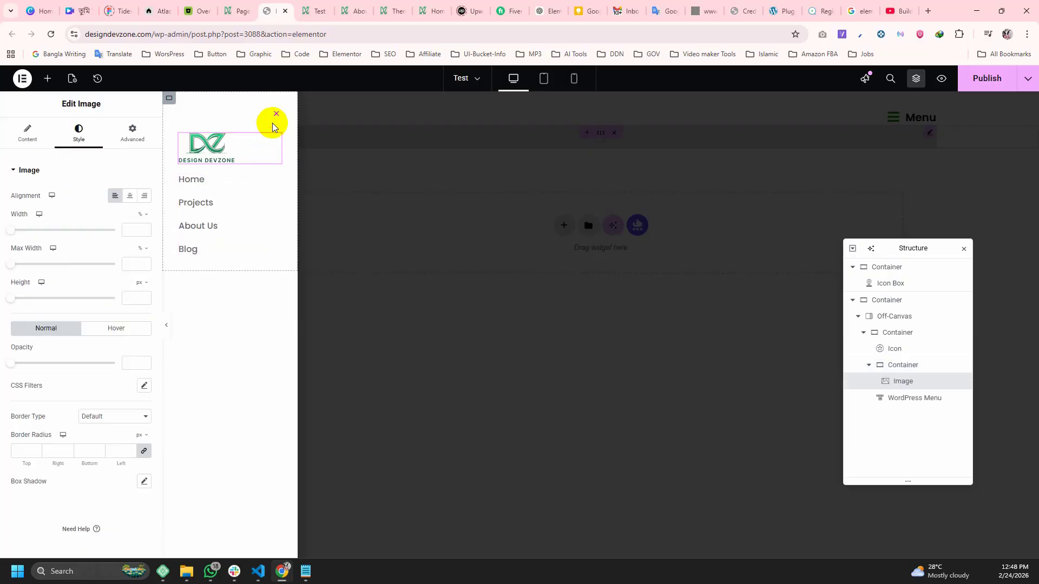
Move the close icon into the logo's container and lay it out as a row with centered alignment and Space Between justification.
left_click_drag(276, 116, 241, 153)
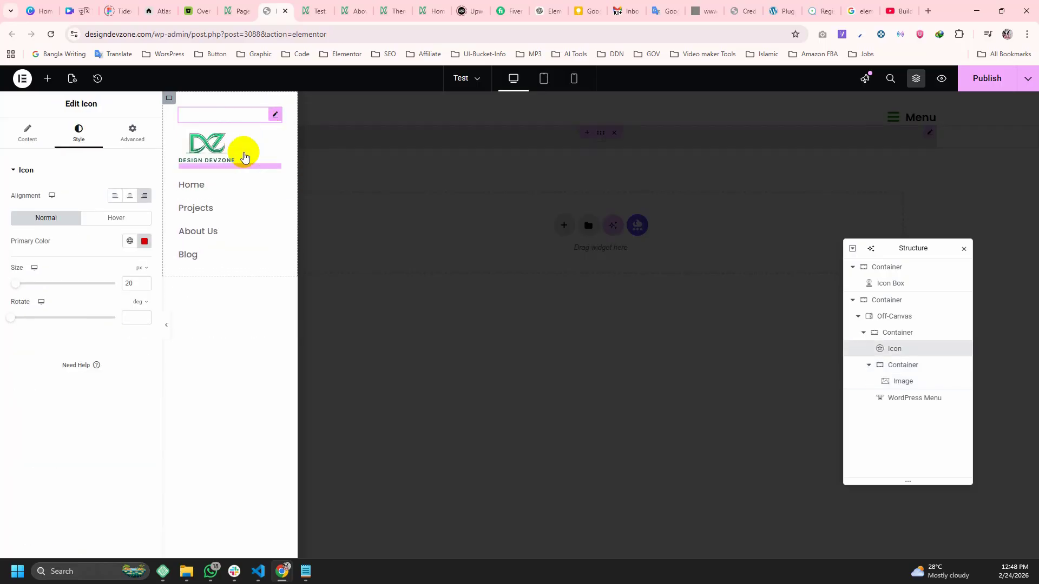
left_click(185, 114)
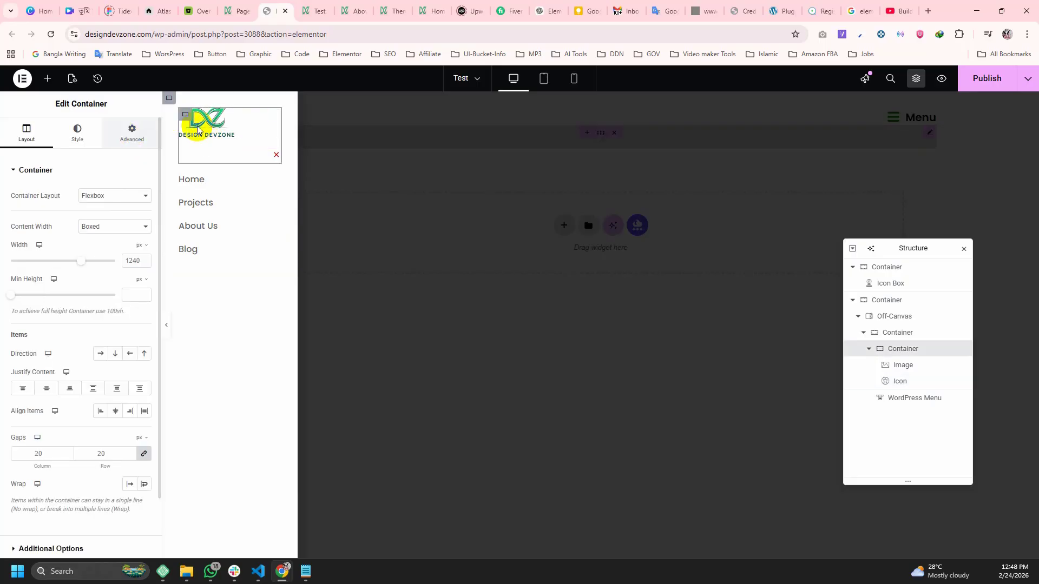
left_click(103, 359)
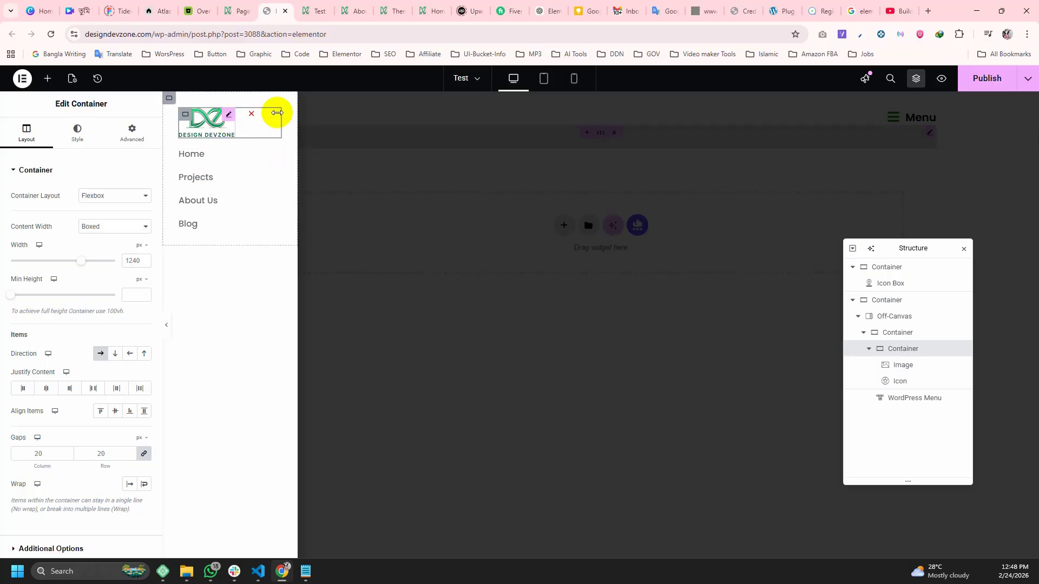
left_click(114, 414)
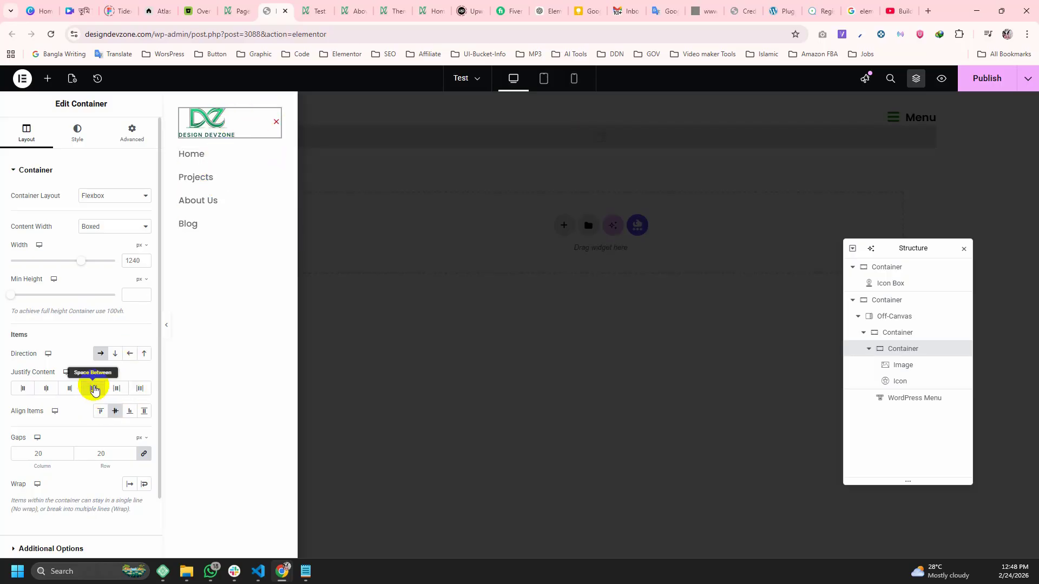
left_click(93, 388)
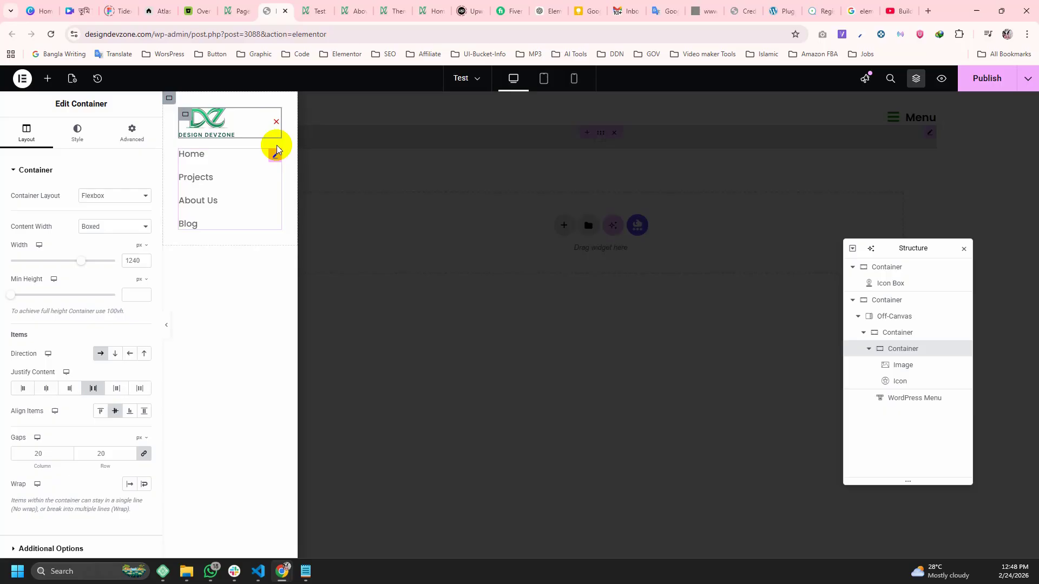
Align the items of the container holding the logo and close icon to the start.
left_click(227, 118)
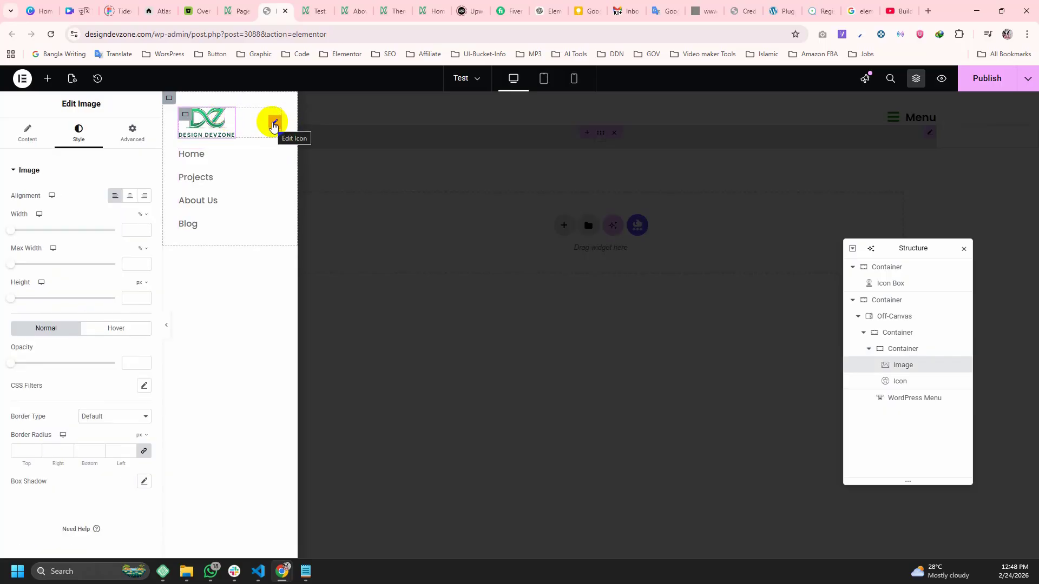
left_click(277, 114)
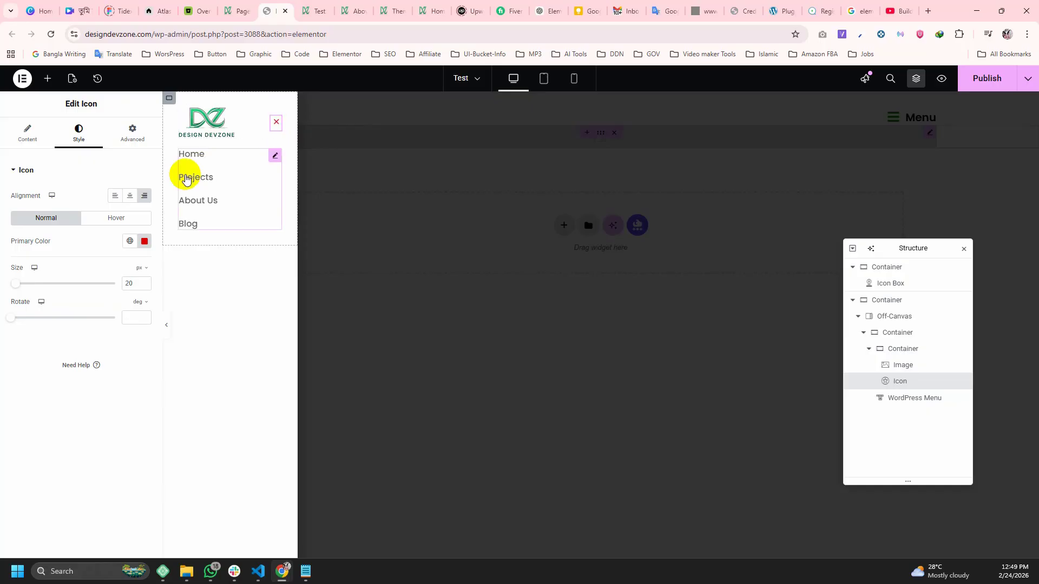
left_click(169, 98)
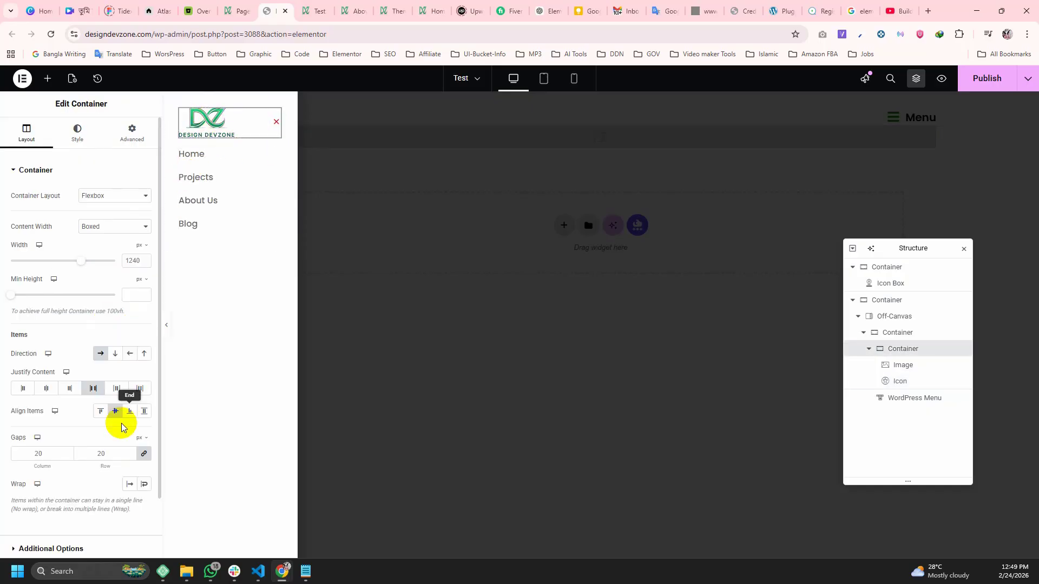
left_click(101, 412)
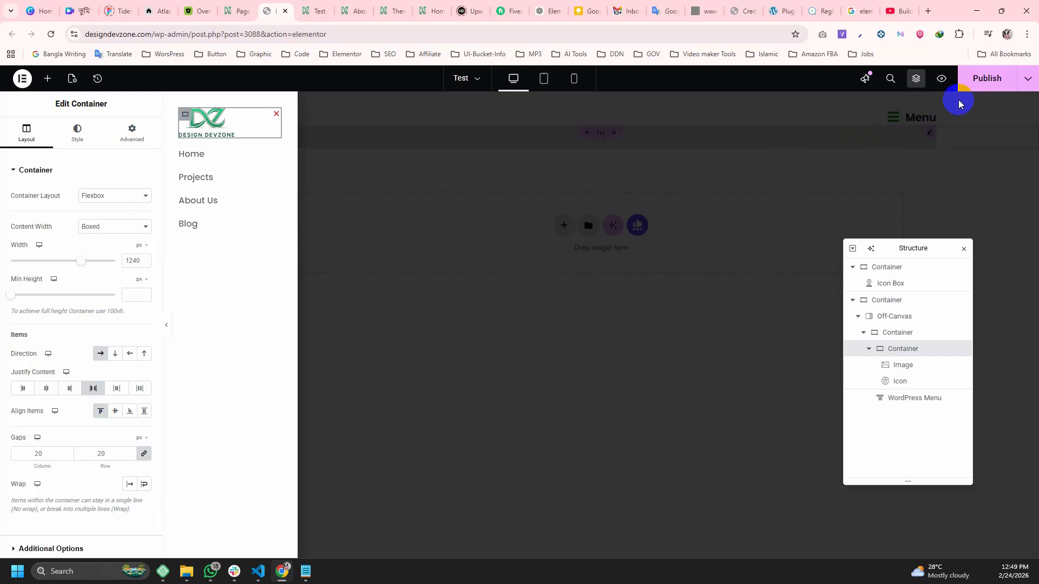
View the page in its preview tab, return to the editor and hide the off-canvas by switching its editing mode off.
left_click(313, 12)
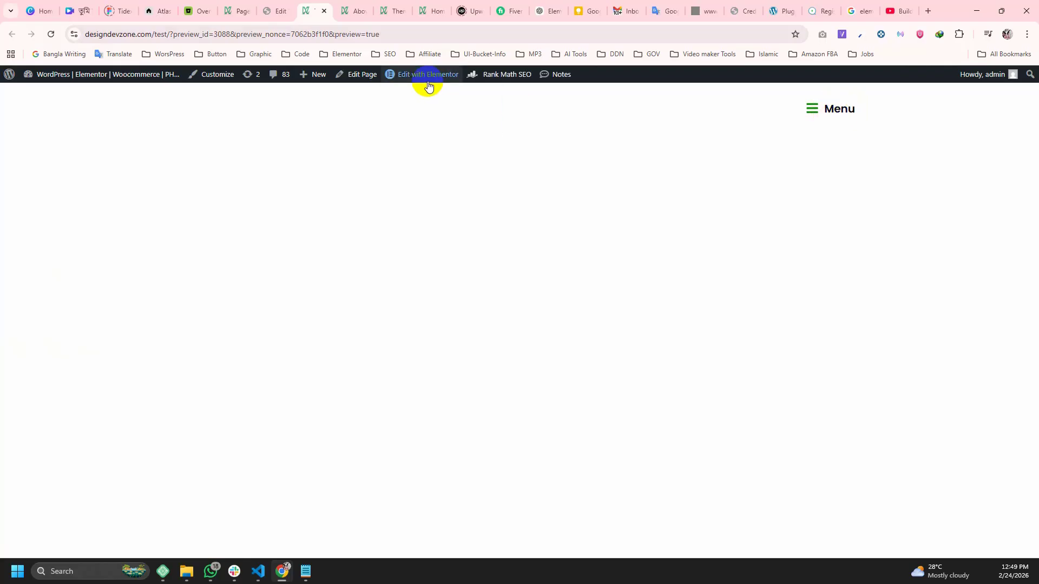
left_click(278, 11)
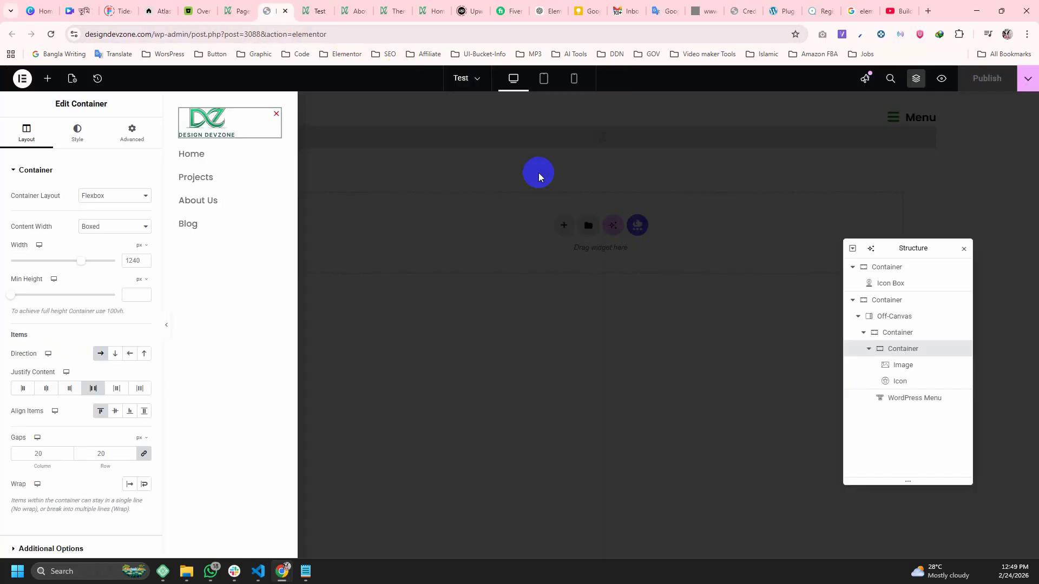
left_click(534, 193)
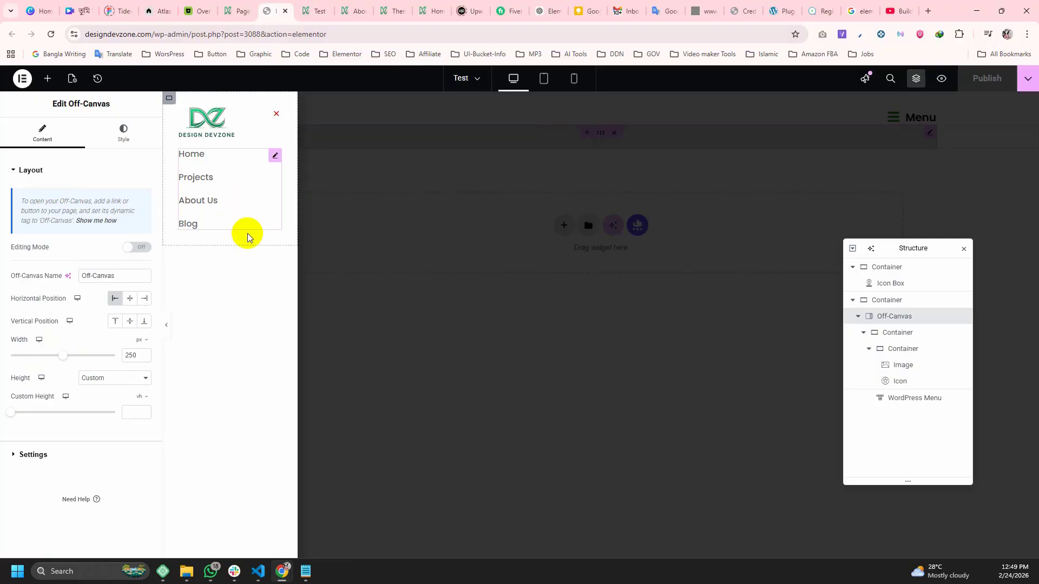
left_click(901, 269)
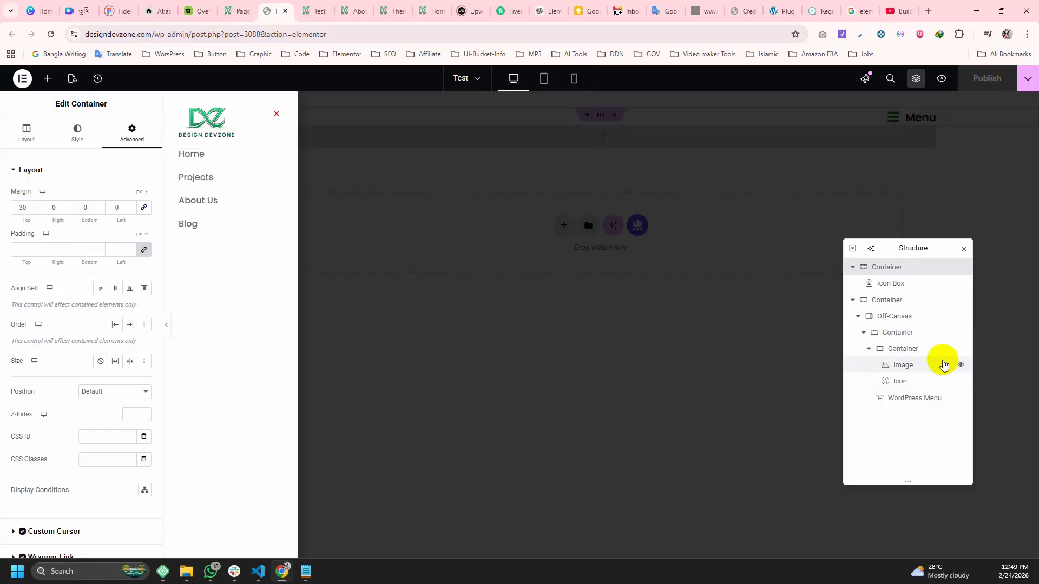
left_click(905, 323)
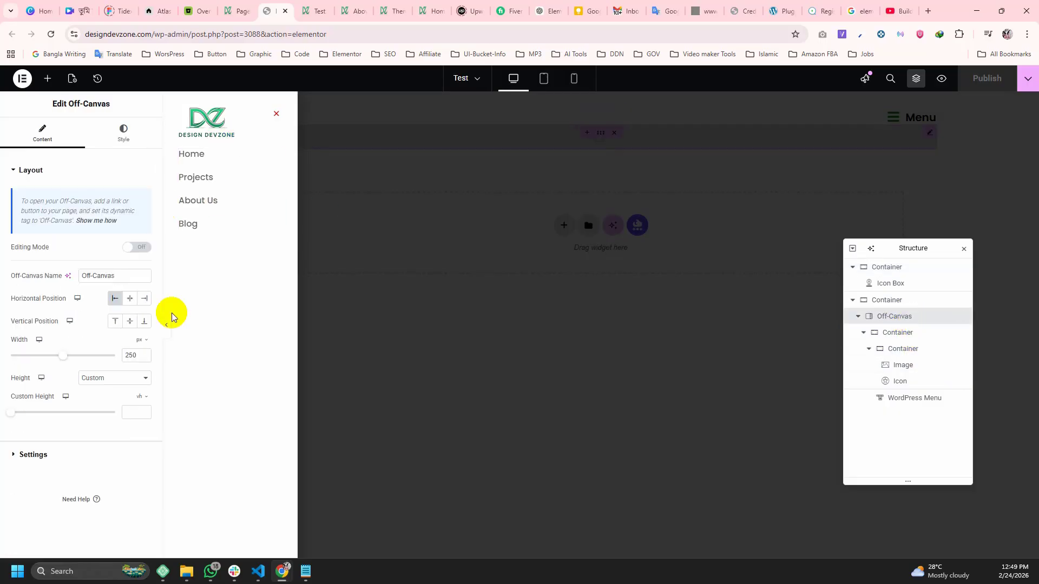
left_click(134, 249)
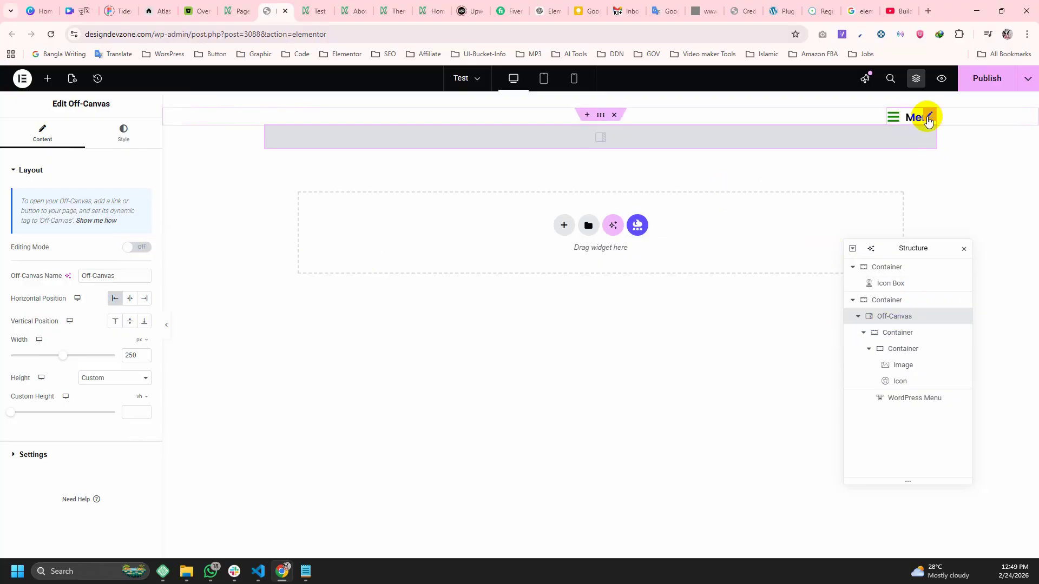
Review the Menu icon box's icon and title content and its box, icon and title typography styling.
left_click(929, 118)
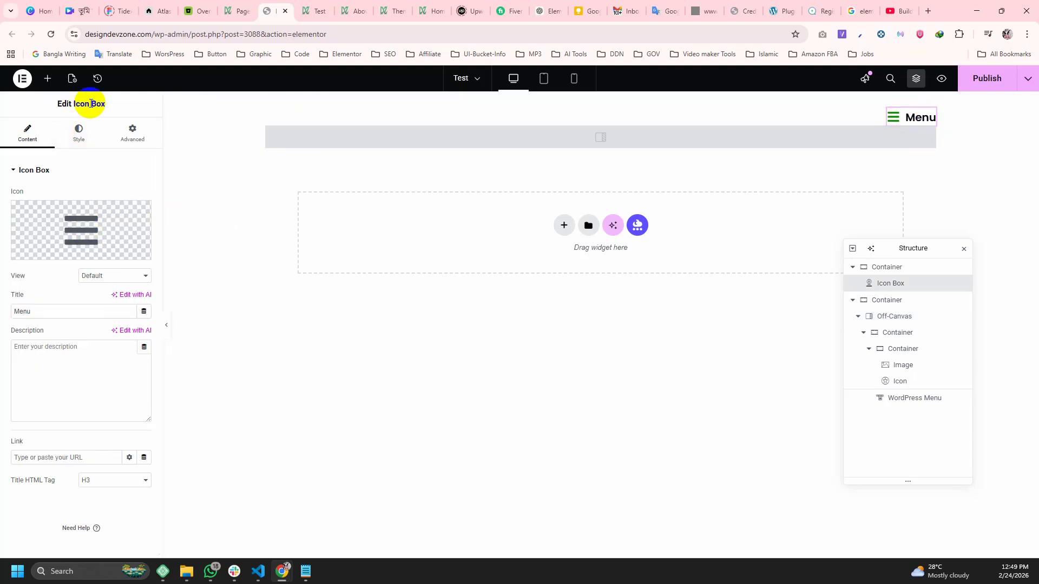
mouse_move(87, 219)
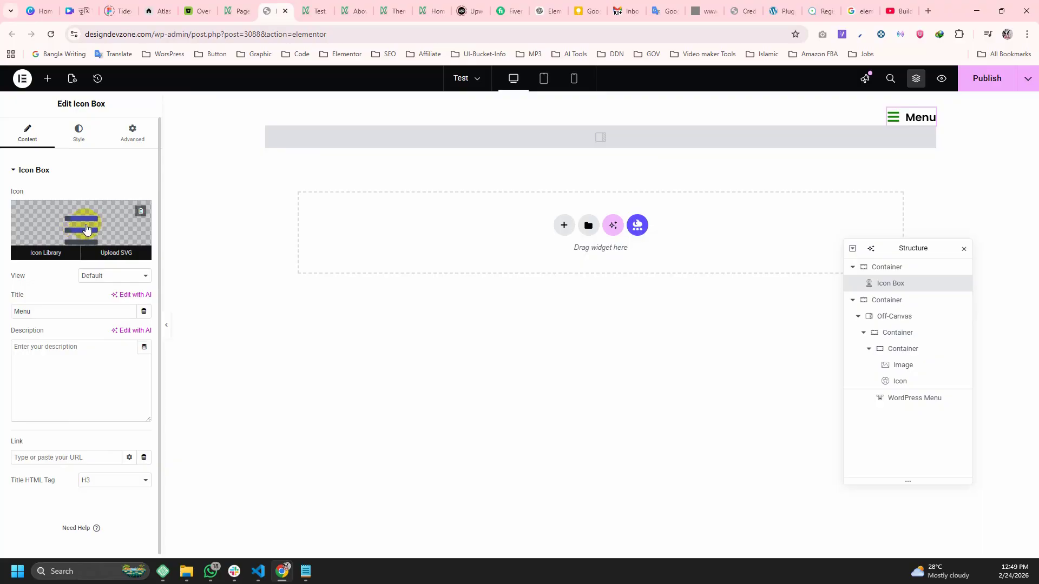
left_click_drag(46, 310, 12, 310)
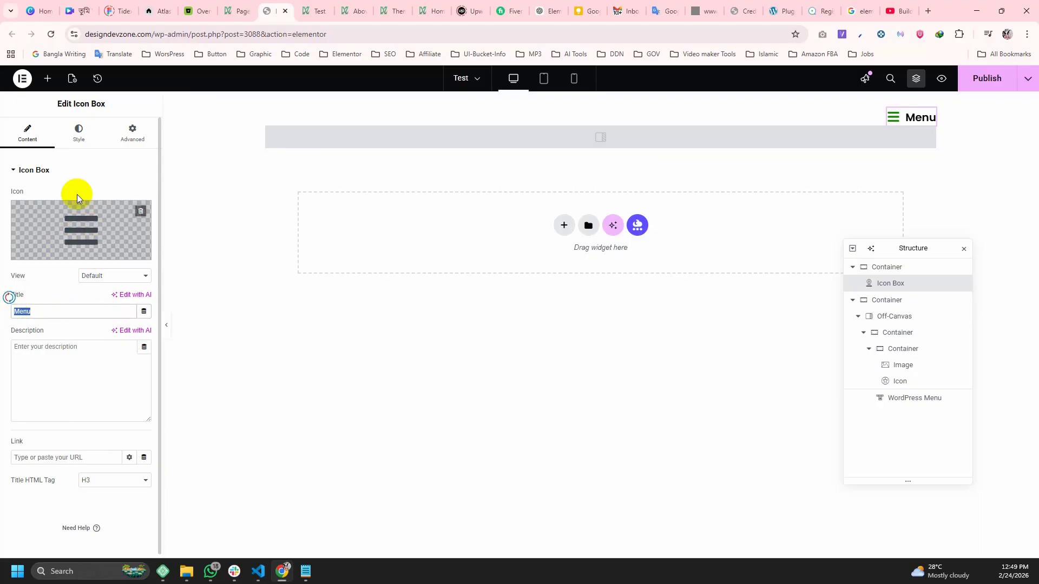
left_click(81, 143)
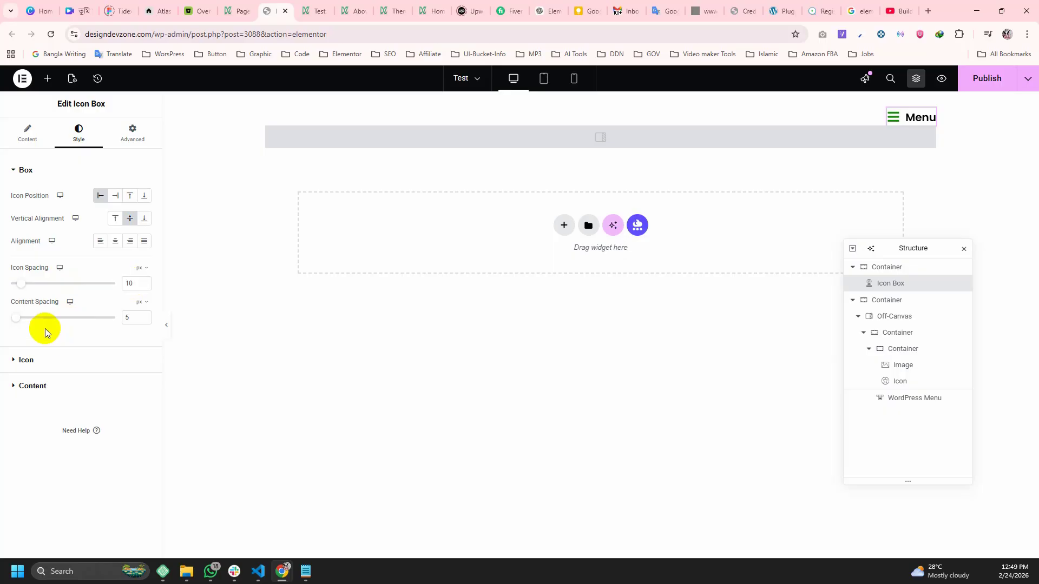
left_click(57, 360)
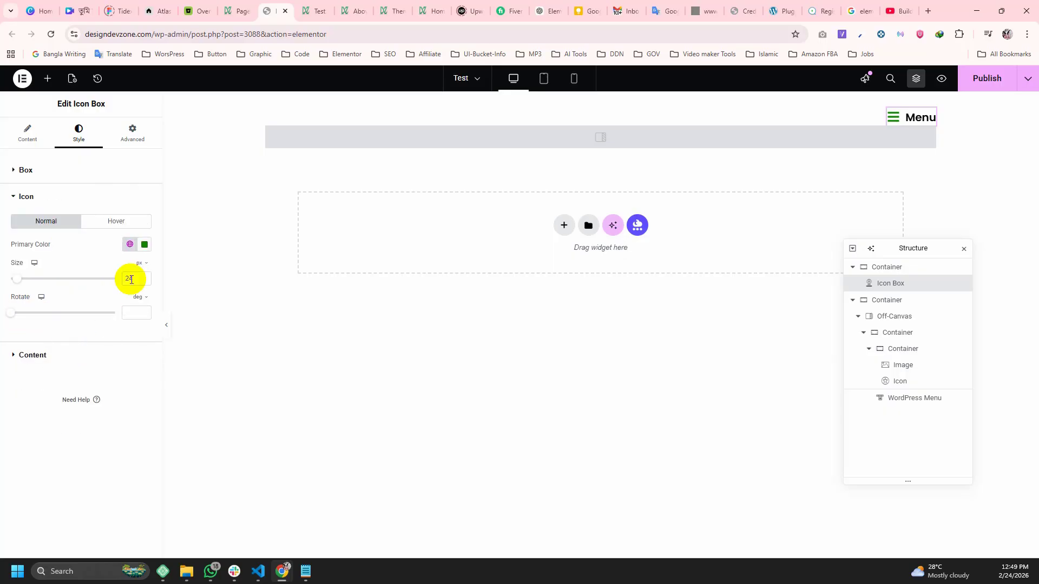
left_click(83, 354)
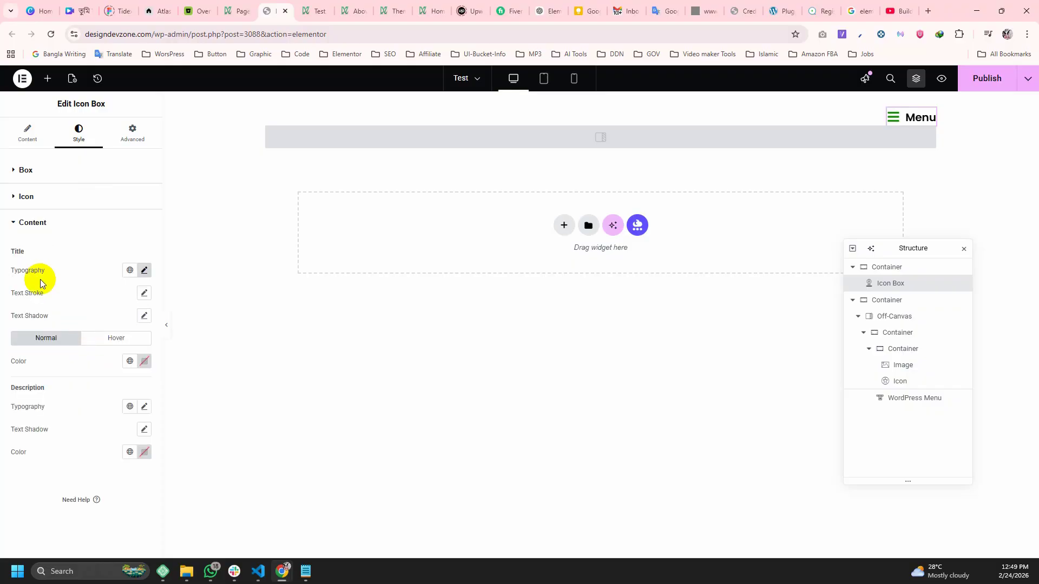
left_click(144, 270)
left_click(93, 258)
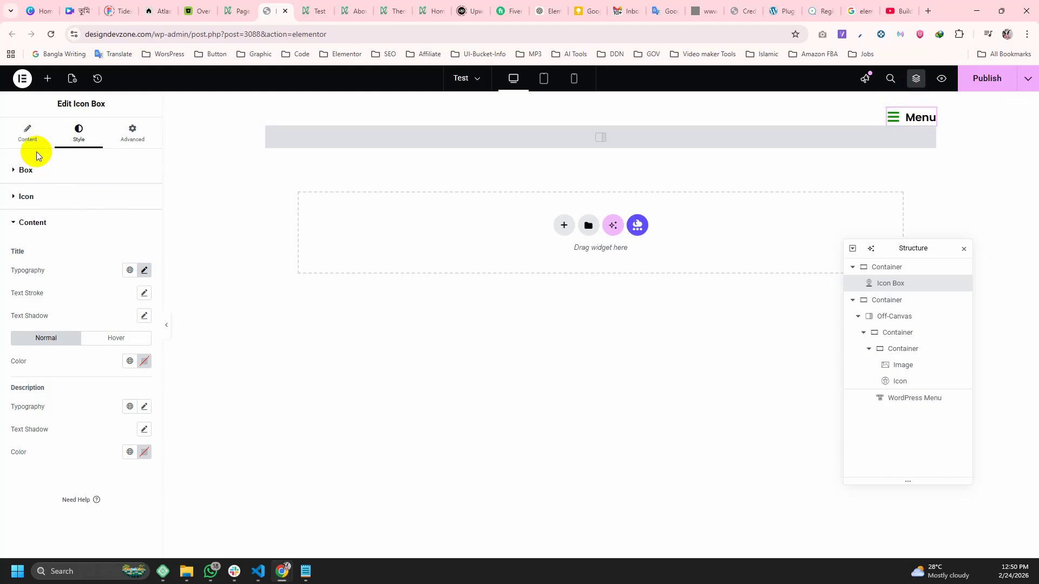
Link the Menu icon box to the dynamic Off-Canvas action.
left_click(27, 136)
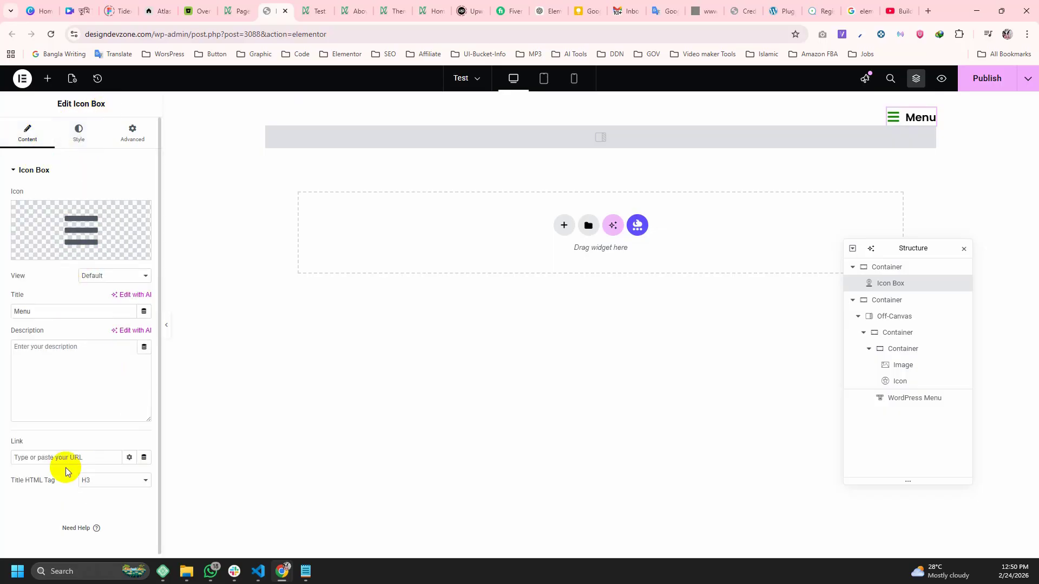
left_click(49, 458)
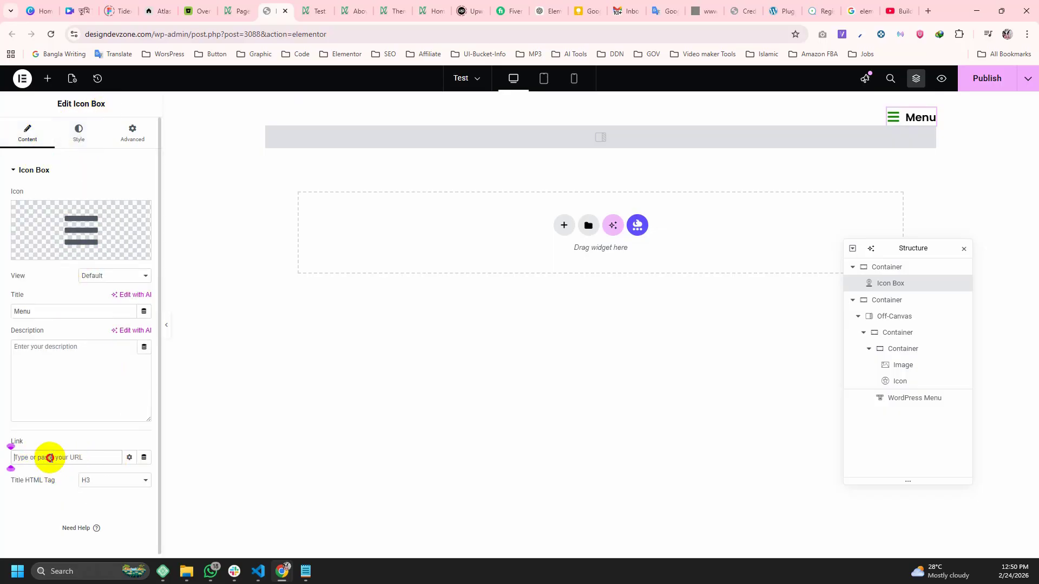
left_click(144, 458)
scroll(103, 388, "down", 2)
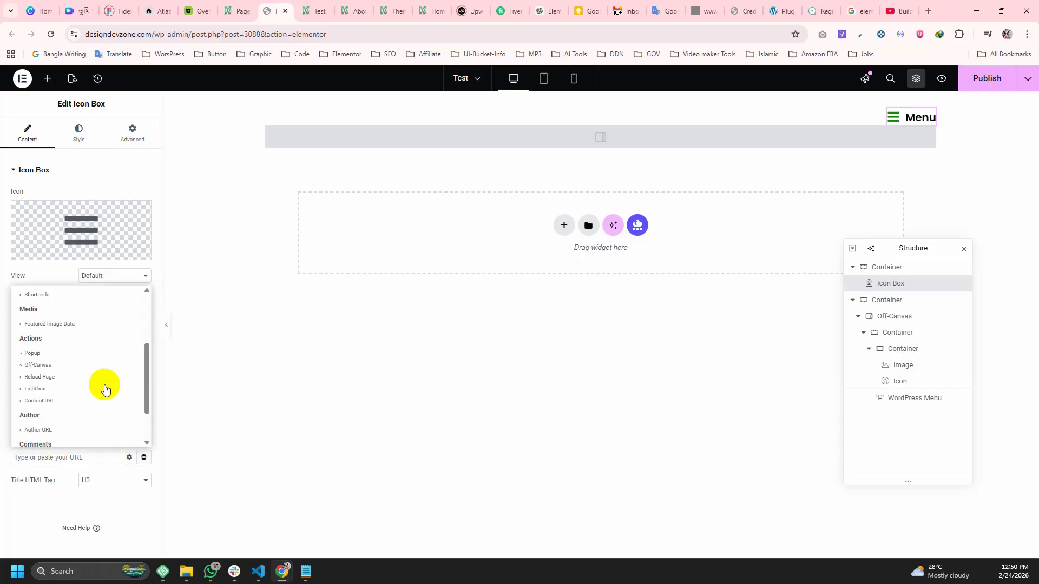
scroll(105, 388, "down", 2)
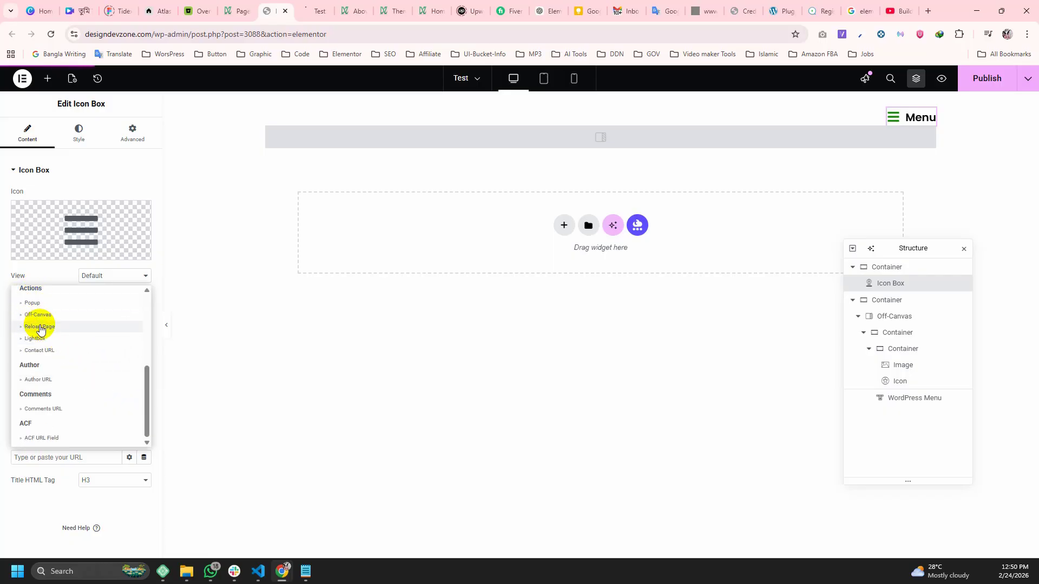
left_click(47, 319)
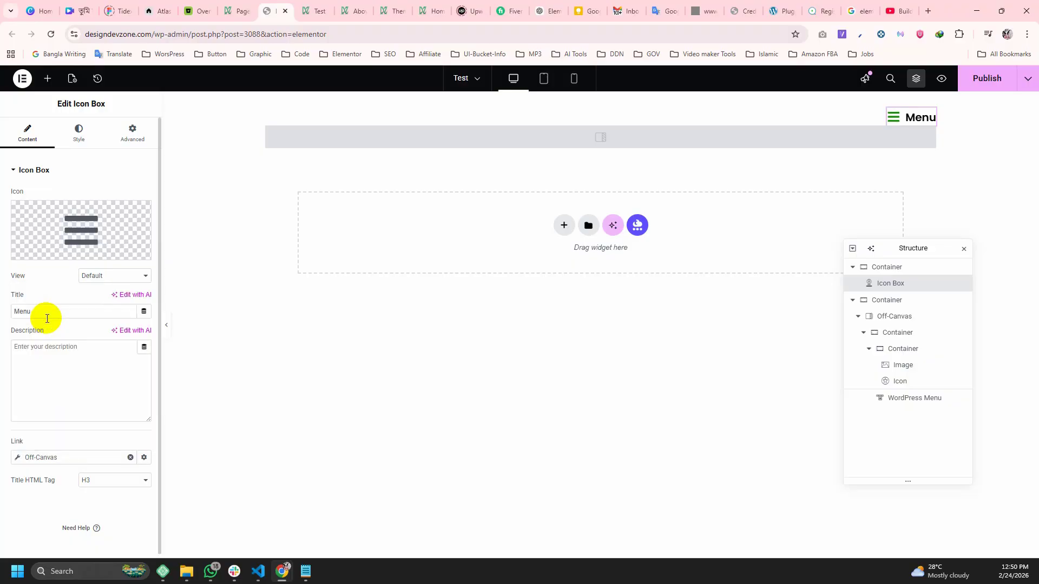
Choose the Off-Canvas widget as the target for the icon box link's Open Off-Canvas action.
left_click(79, 459)
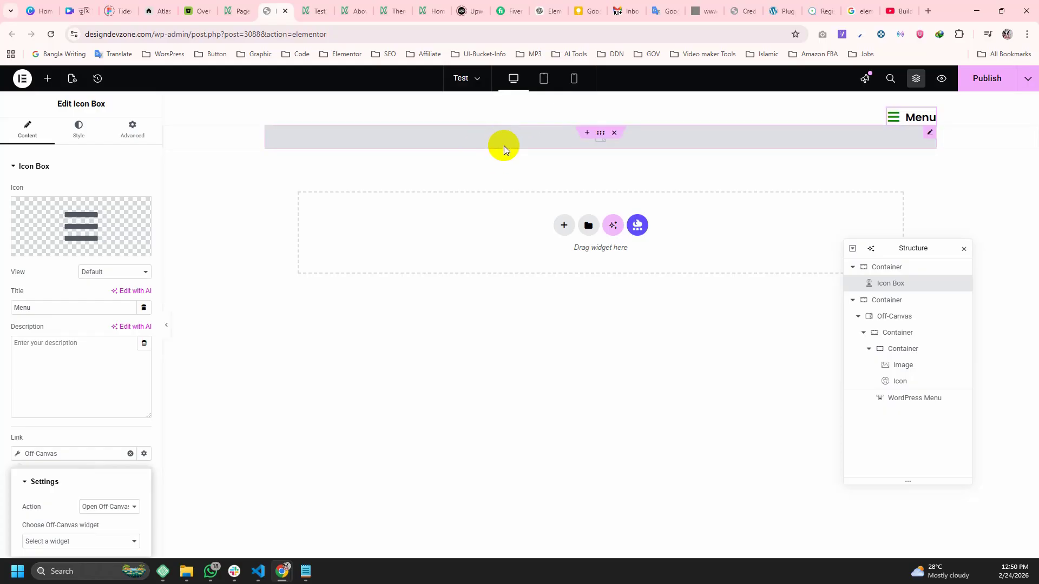
left_click(94, 541)
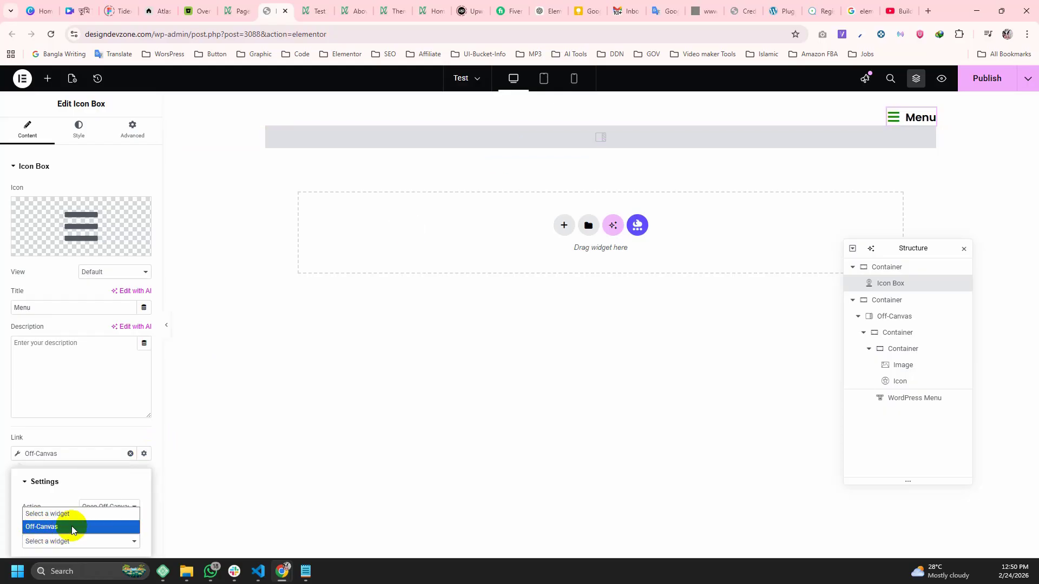
left_click(72, 525)
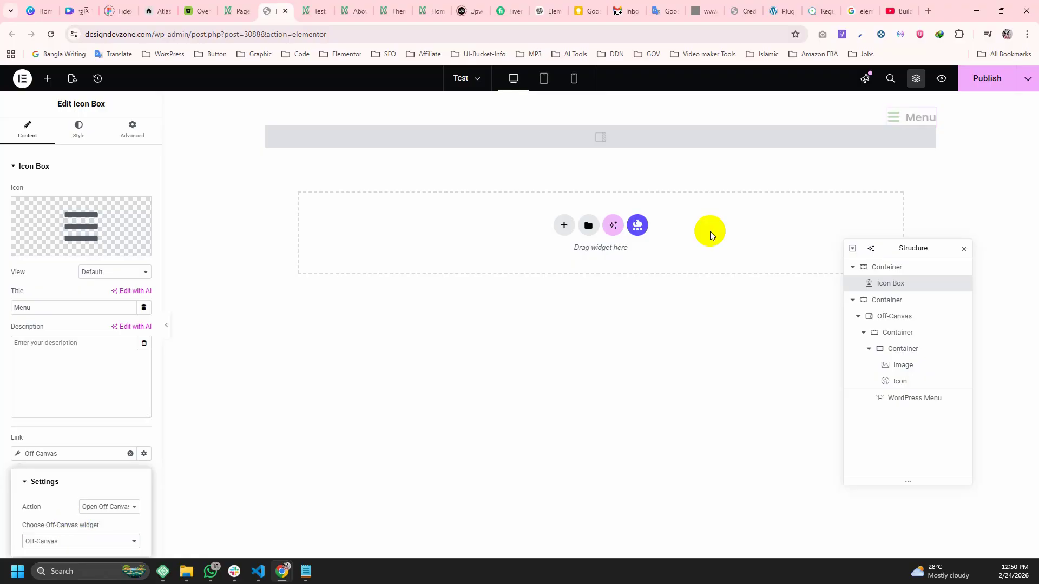
Rename the off-canvas widget as Sidebar and publish the page.
left_click(895, 319)
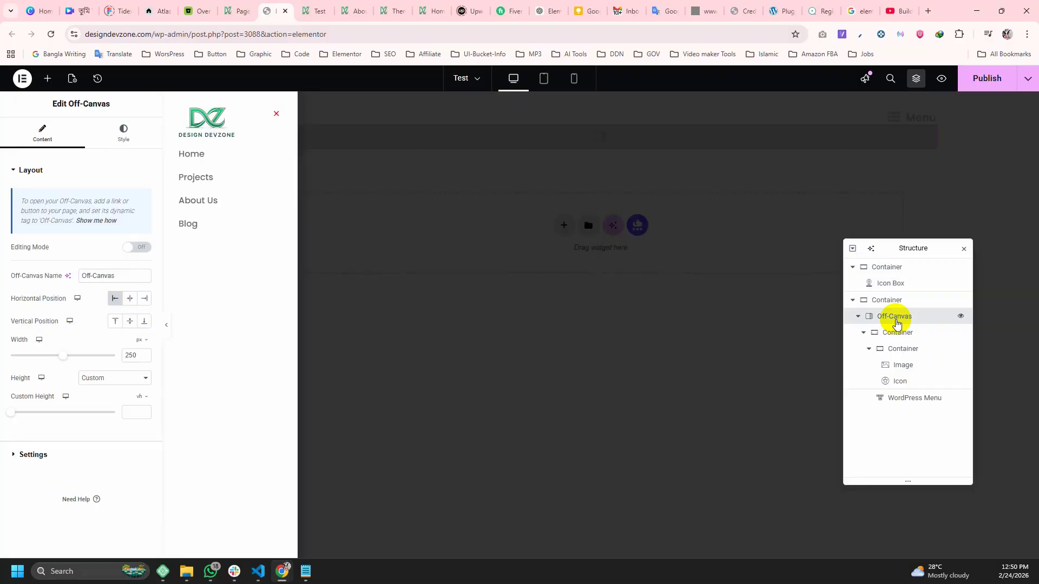
left_click_drag(128, 276, 77, 275)
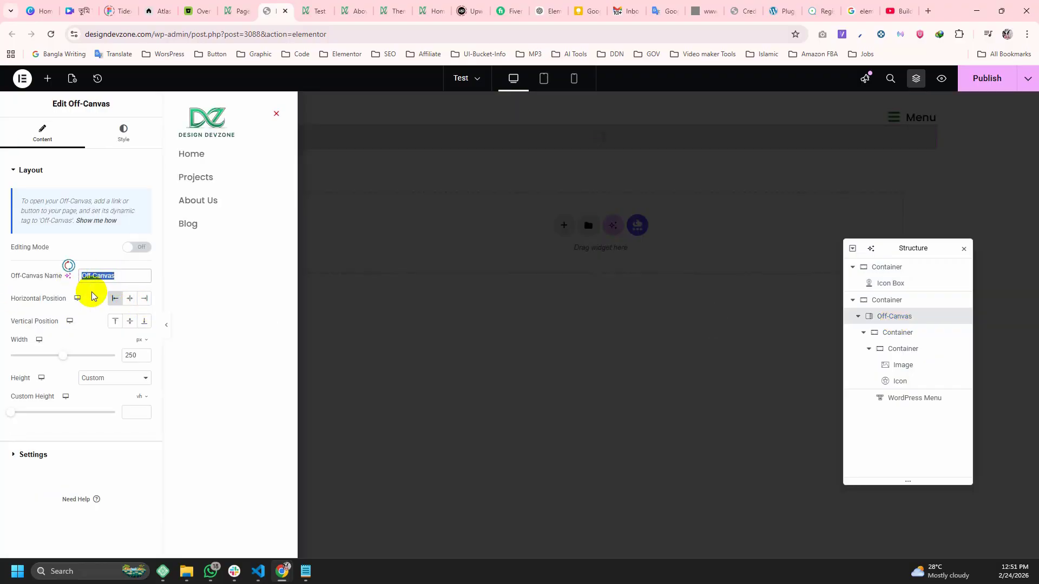
type("Sidebar")
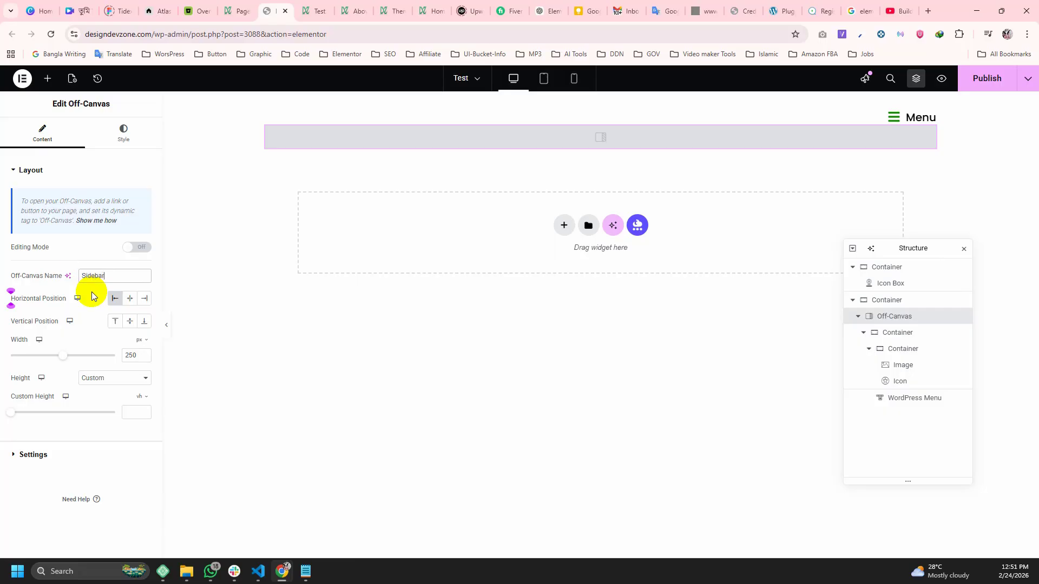
left_click(985, 79)
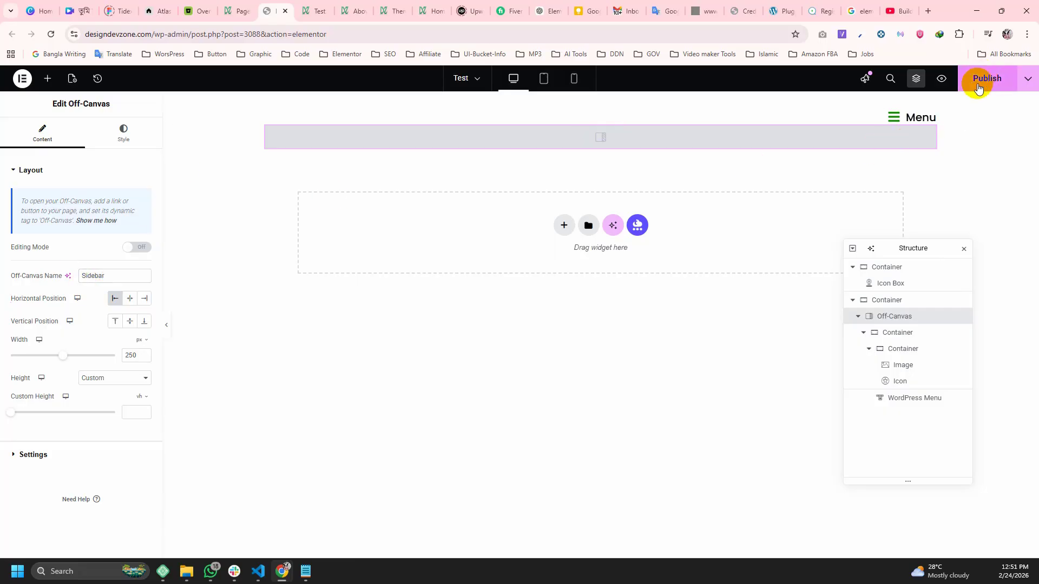
Check the Menu icon box's link settings for the Open Off-Canvas action and the Sidebar target widget.
left_click(930, 118)
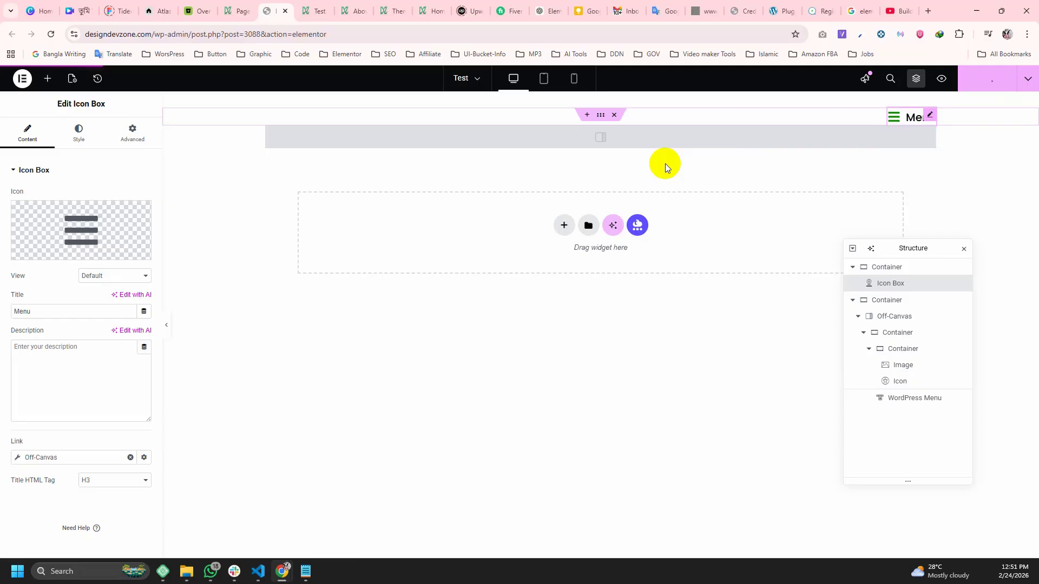
left_click(83, 458)
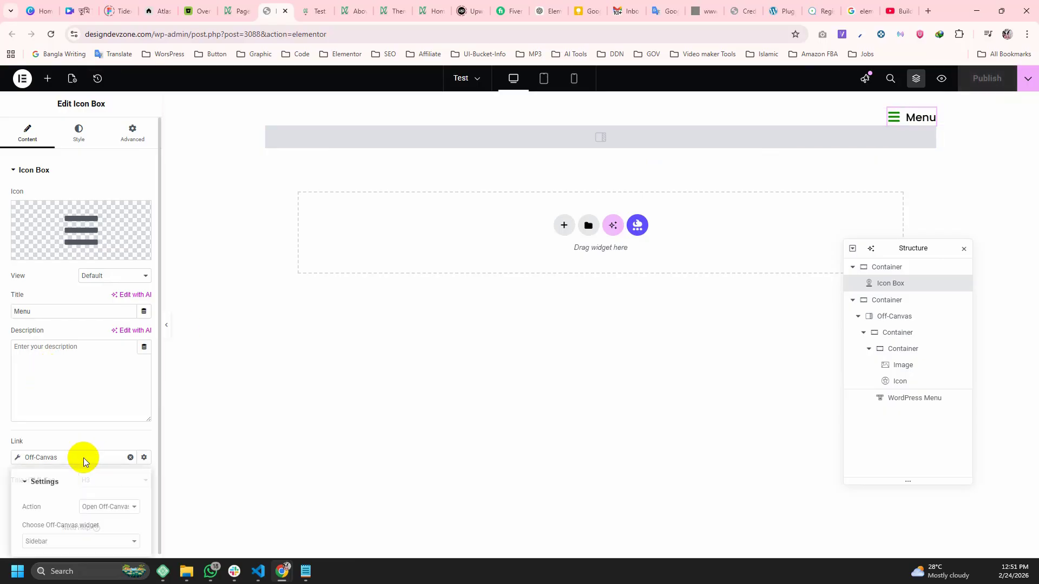
left_click(53, 545)
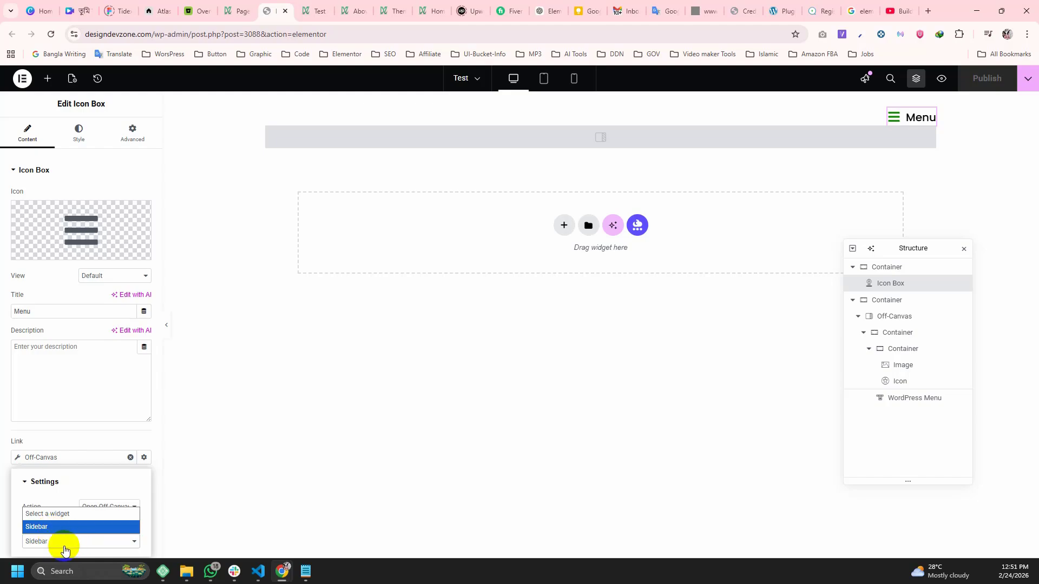
left_click(83, 440)
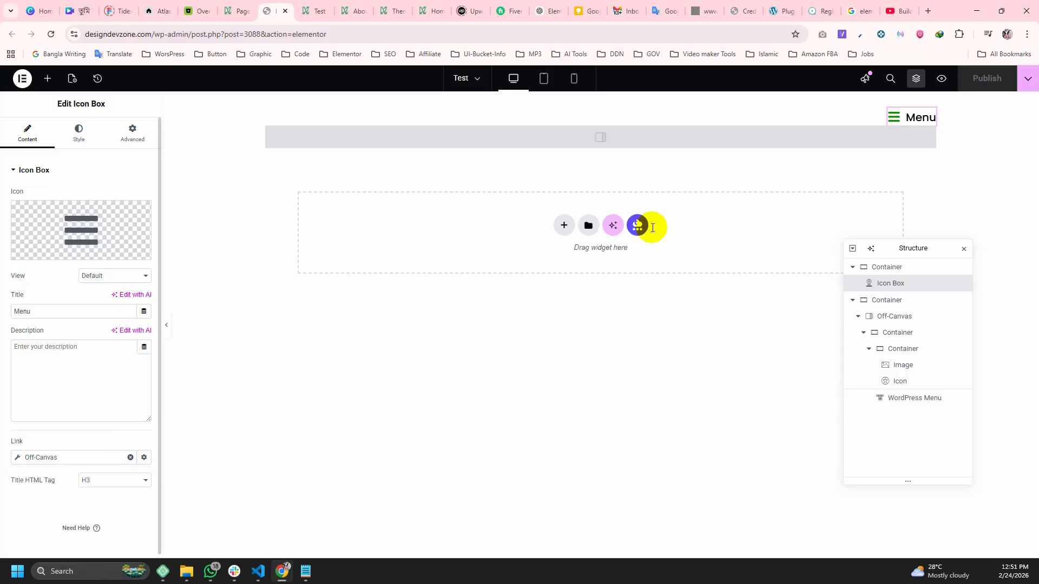
left_click(71, 459)
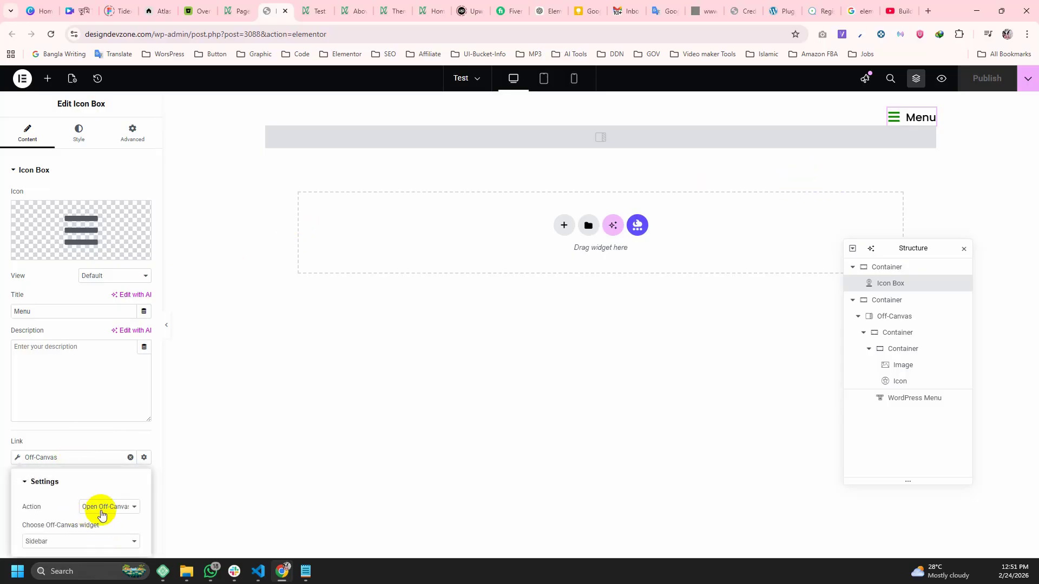
left_click(111, 508)
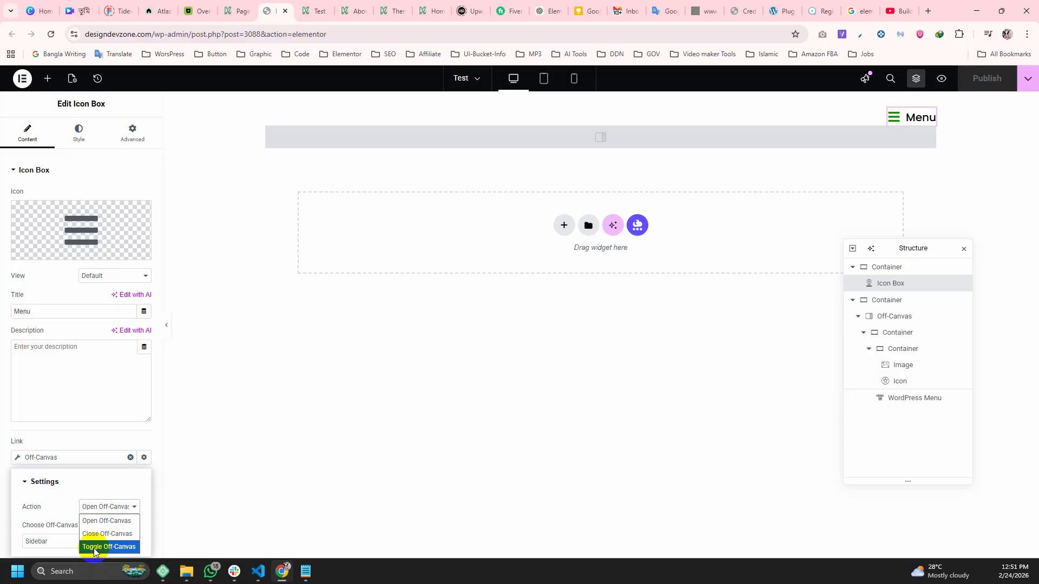
left_click(108, 521)
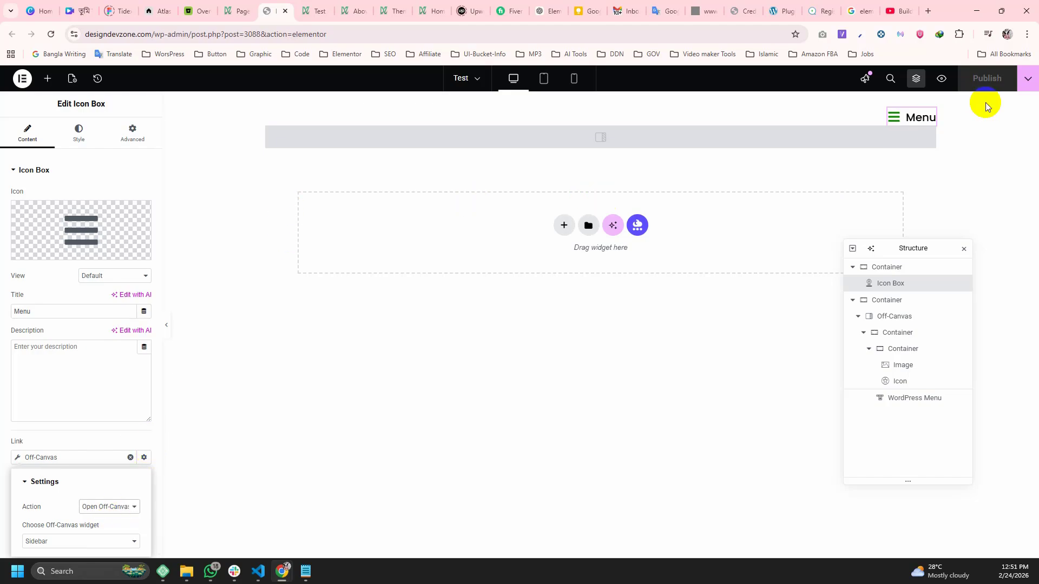
Test the Menu icon box on the preview page by opening the off-canvas menu and closing it through the overlay.
left_click(313, 11)
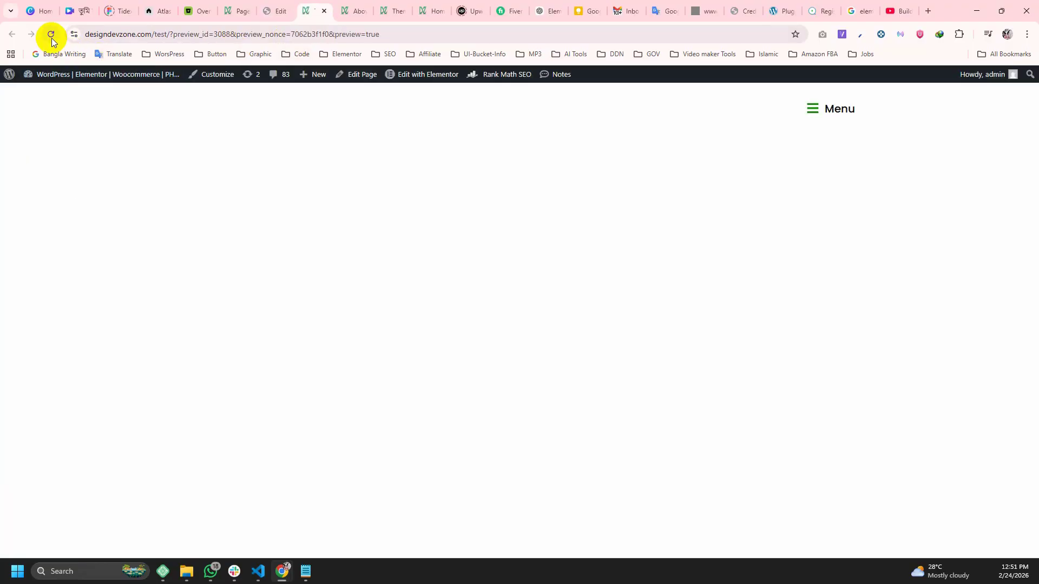
left_click(814, 110)
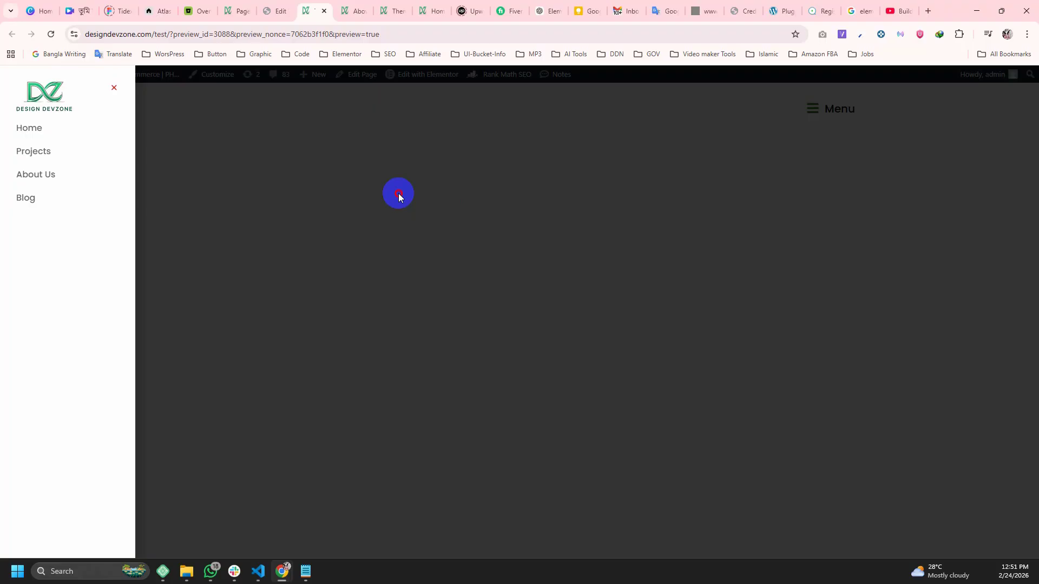
left_click(398, 193)
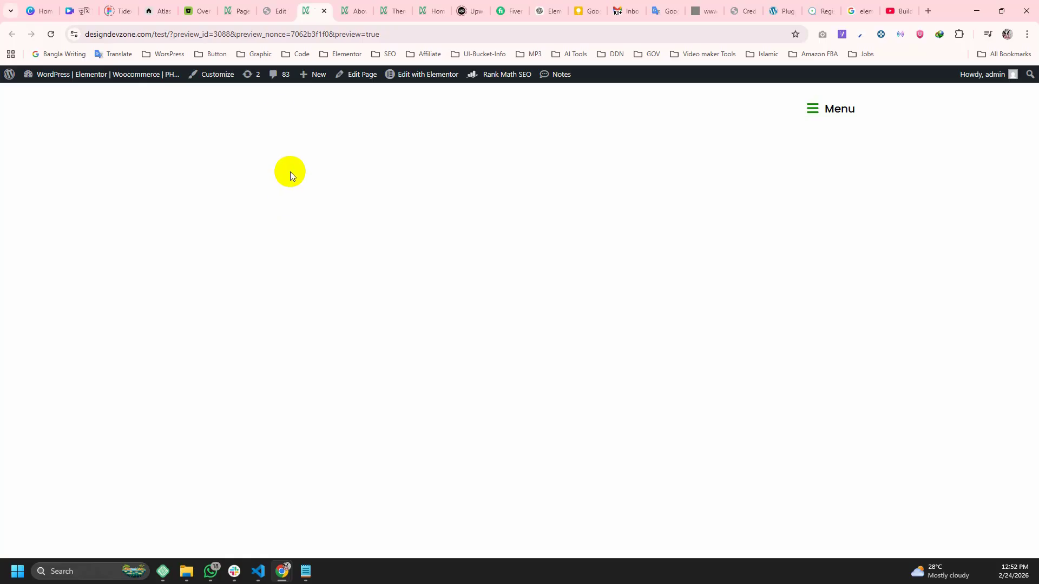
Set the Sidebar off-canvas widget's entrance animation to Slide In Left in the page editor.
left_click(275, 11)
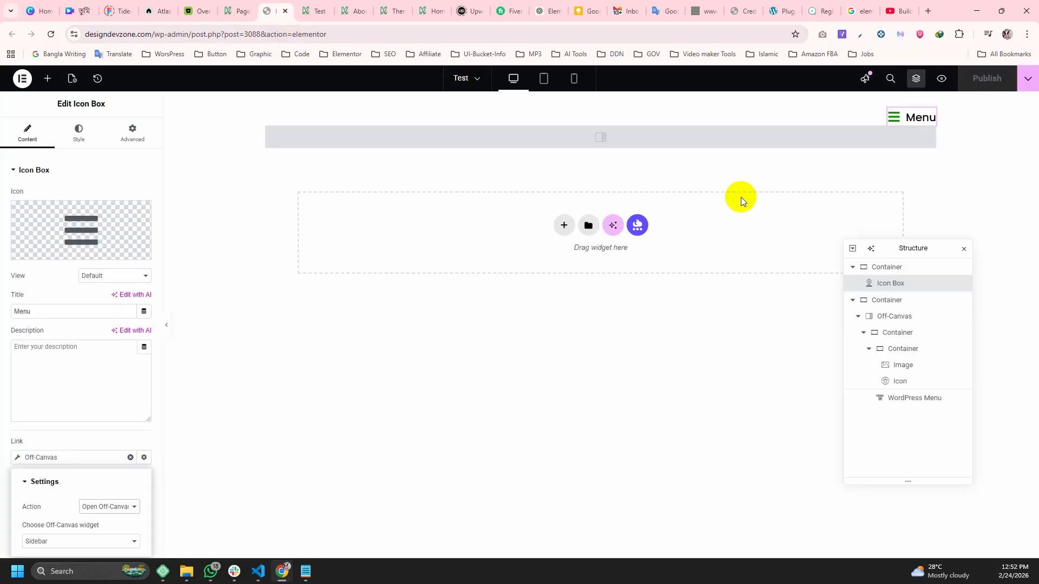
left_click(634, 135)
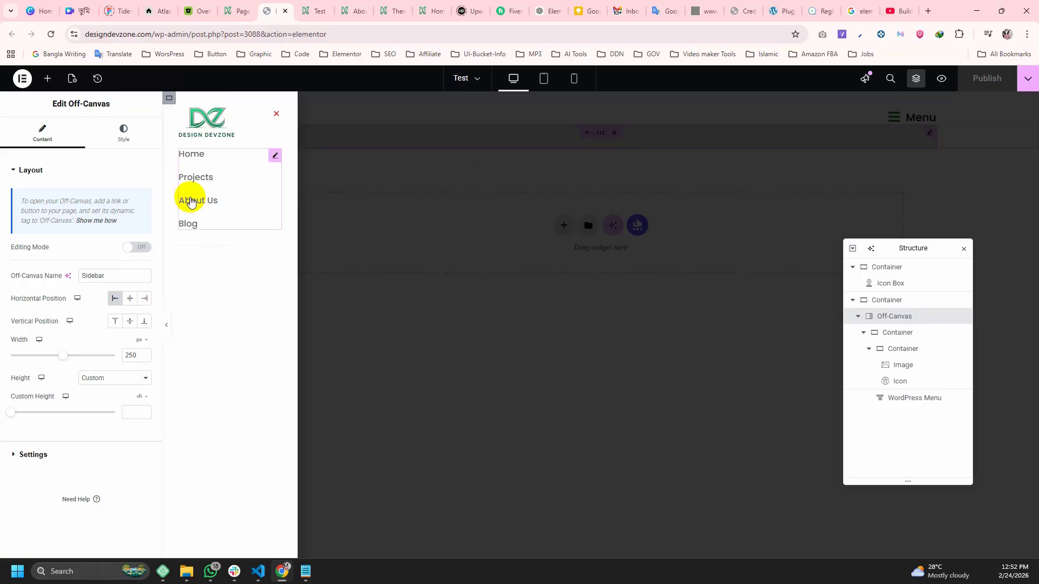
left_click(33, 455)
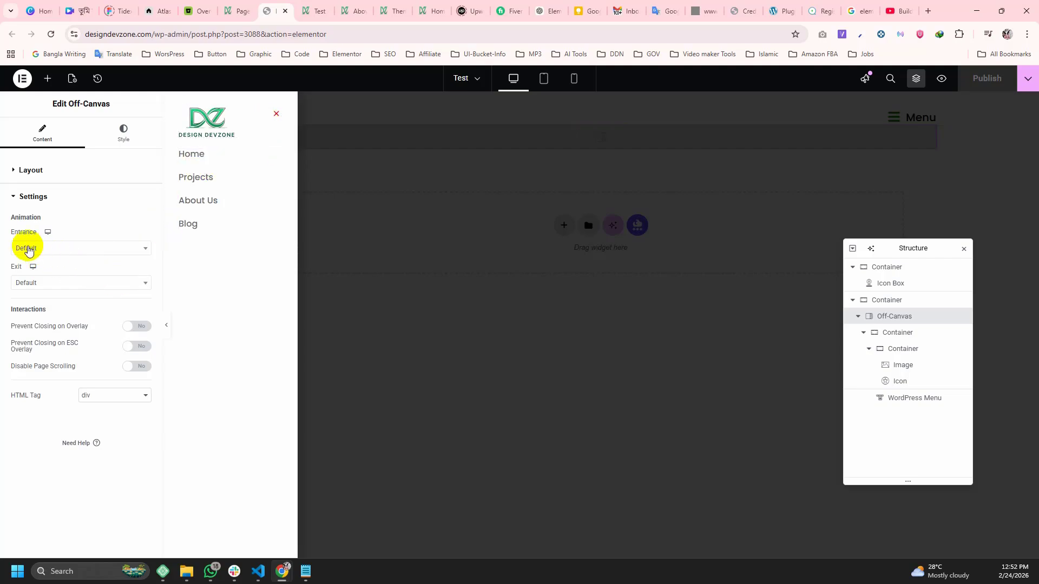
left_click(68, 249)
scroll(76, 323, "down", 5)
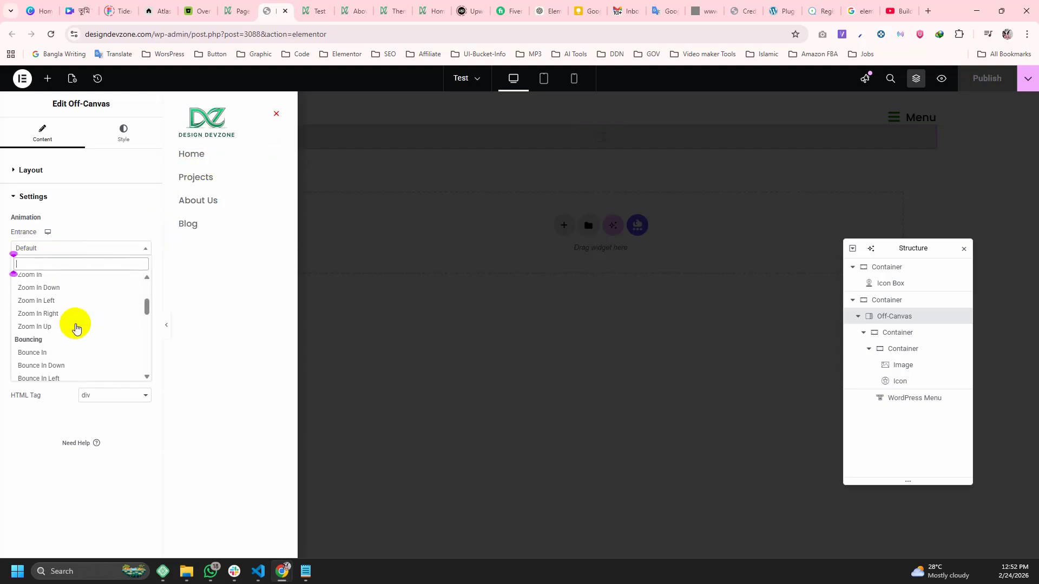
scroll(75, 323, "down", 4)
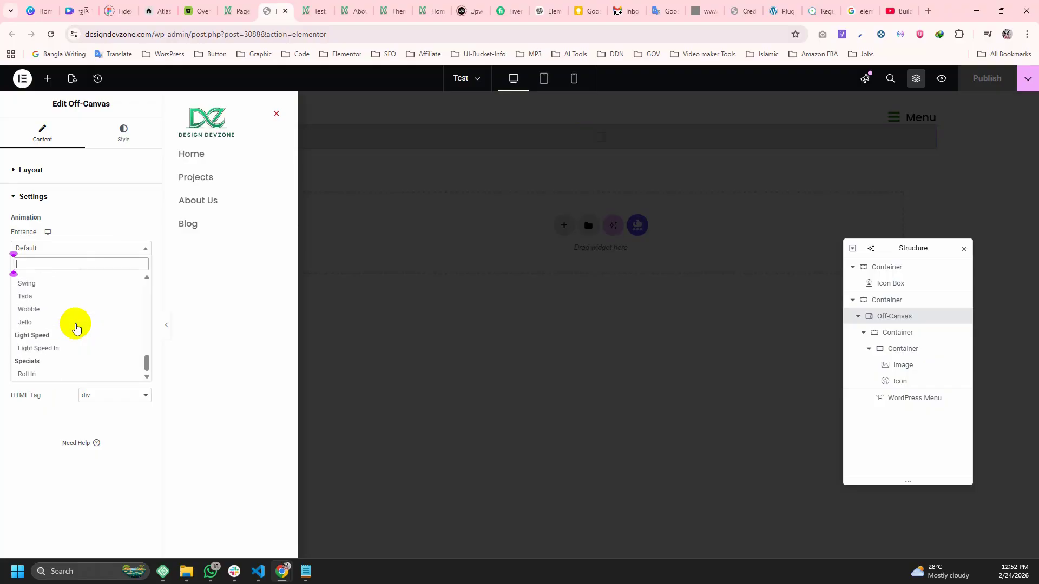
scroll(75, 328, "up", 5)
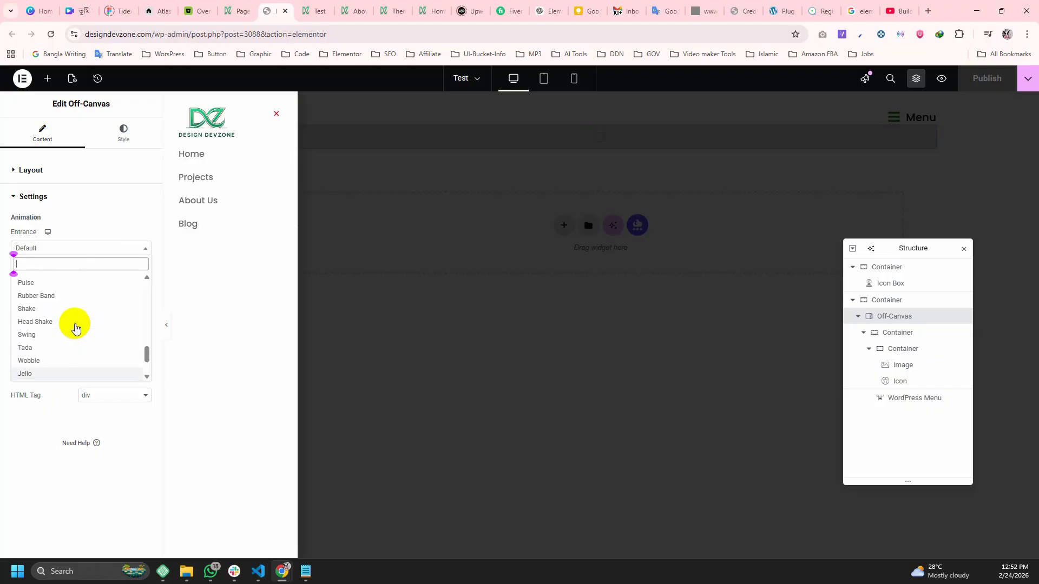
scroll(75, 327, "up", 3)
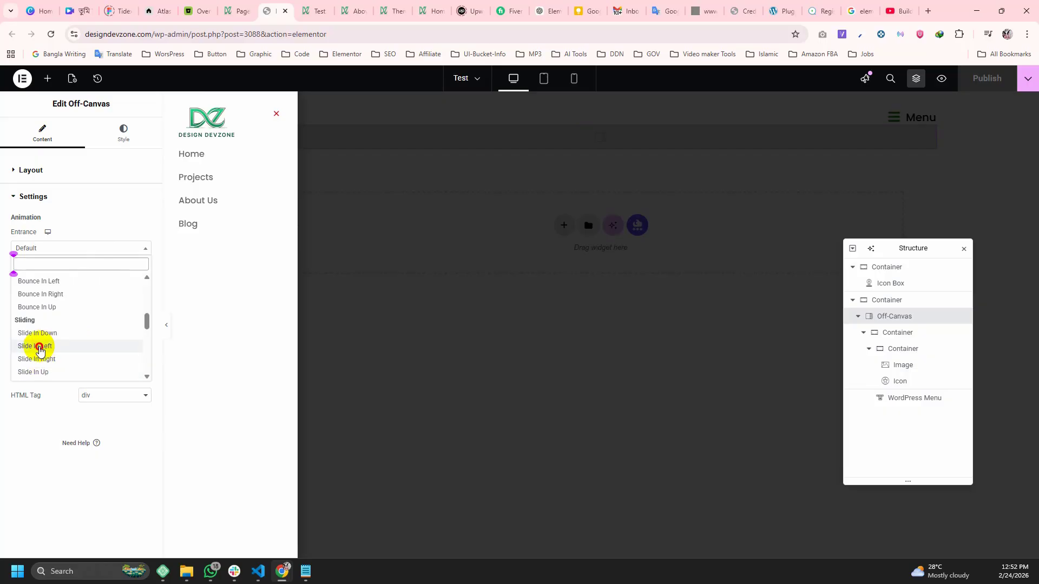
left_click(40, 346)
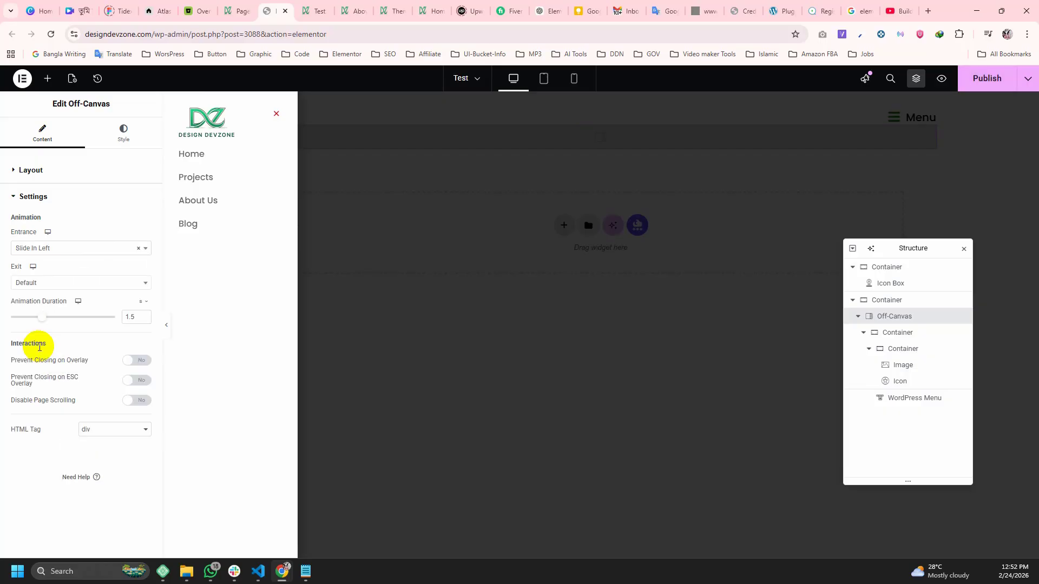
Set the off-canvas widget's exit animation to Slide Out Left.
left_click(74, 285)
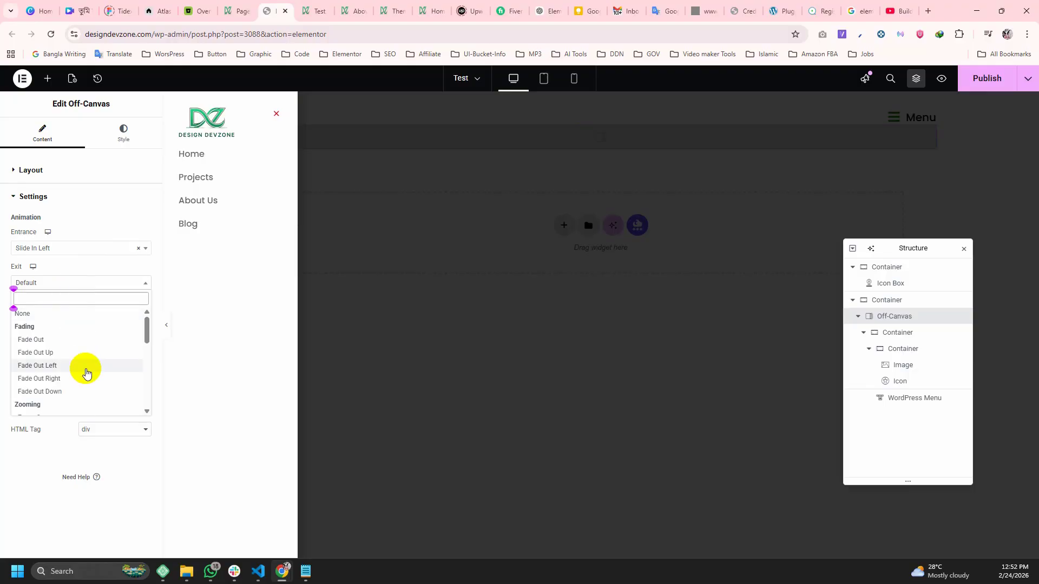
scroll(84, 369, "down", 5)
scroll(84, 372, "down", 3)
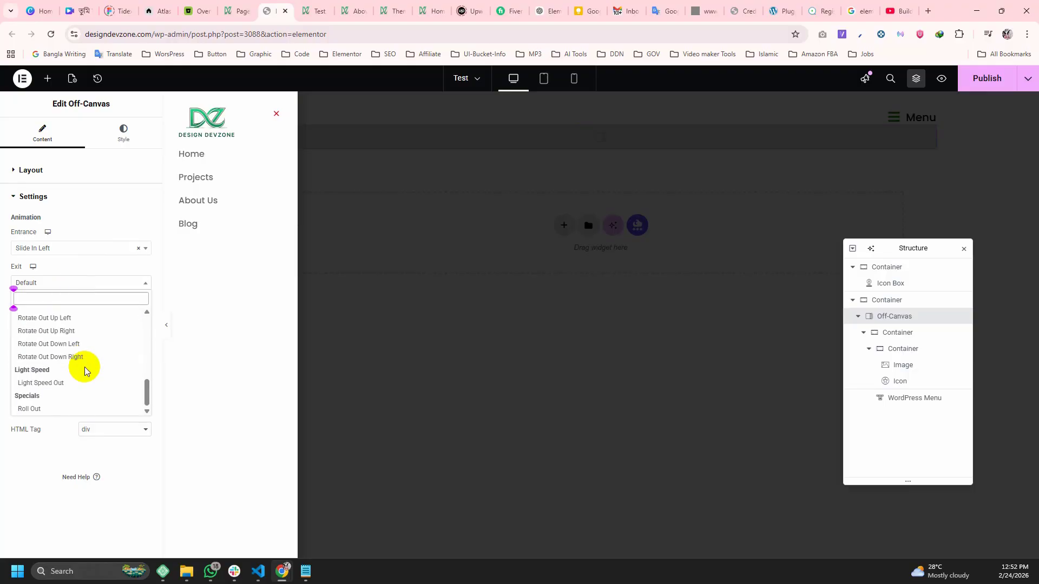
scroll(84, 370, "up", 3)
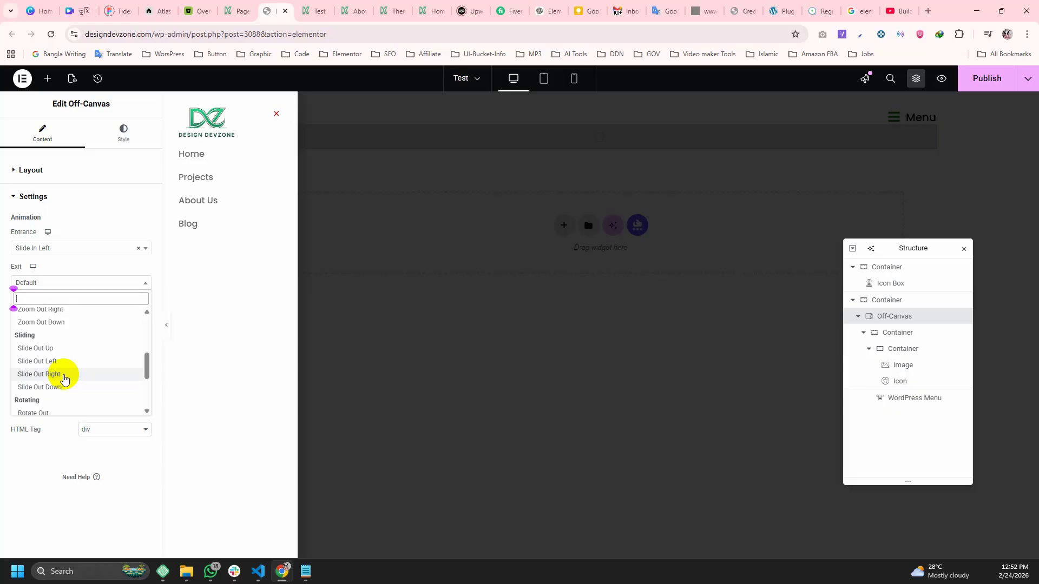
left_click(64, 366)
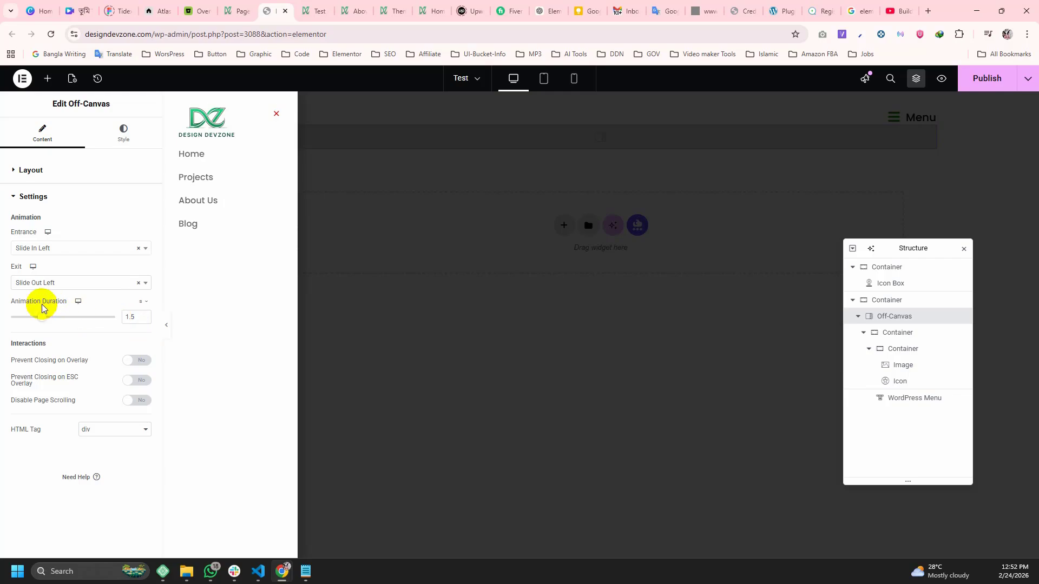
Set the off-canvas widget's animation duration to .5 with seconds as the unit.
left_click(131, 316)
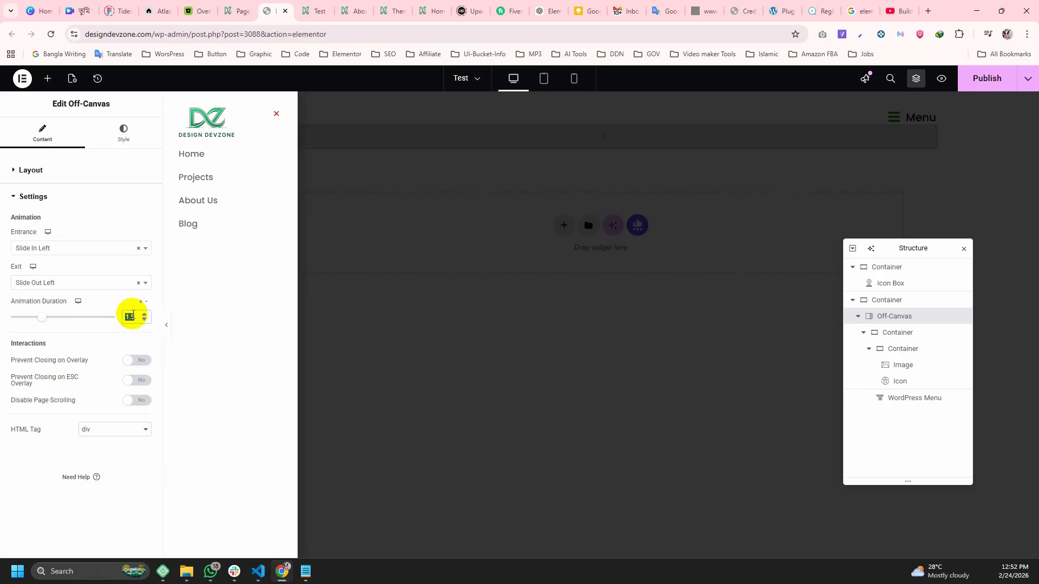
double_click(132, 316)
type(".5")
left_click(142, 301)
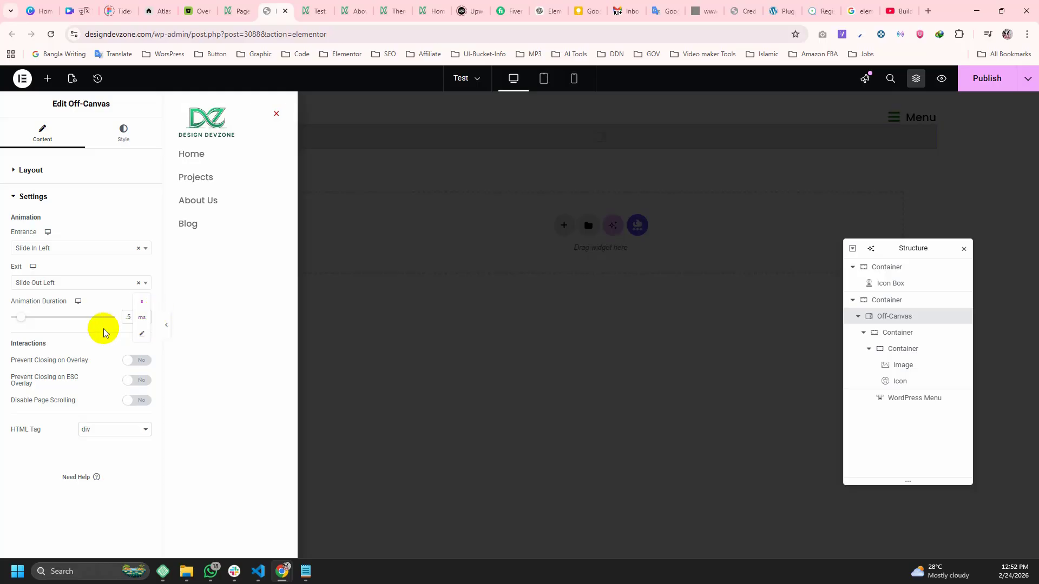
left_click(138, 299)
Test the off-canvas menu's slide animations on the preview page by opening it and closing it through the overlay.
left_click(317, 11)
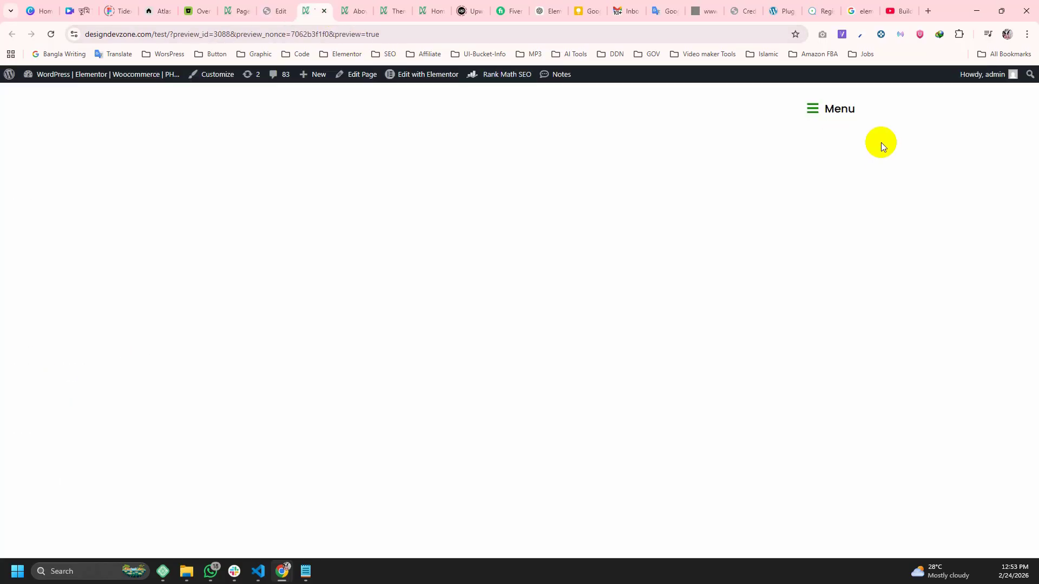
left_click(816, 110)
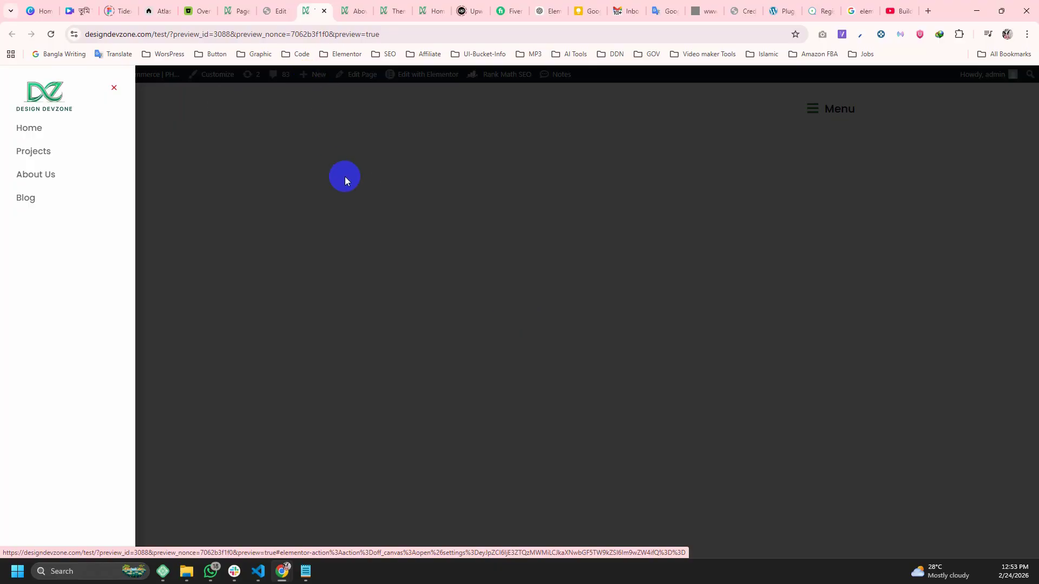
left_click(345, 176)
Link the red close icon inside the off-canvas menu to the dynamic Off-Canvas action in the page editor.
left_click(273, 5)
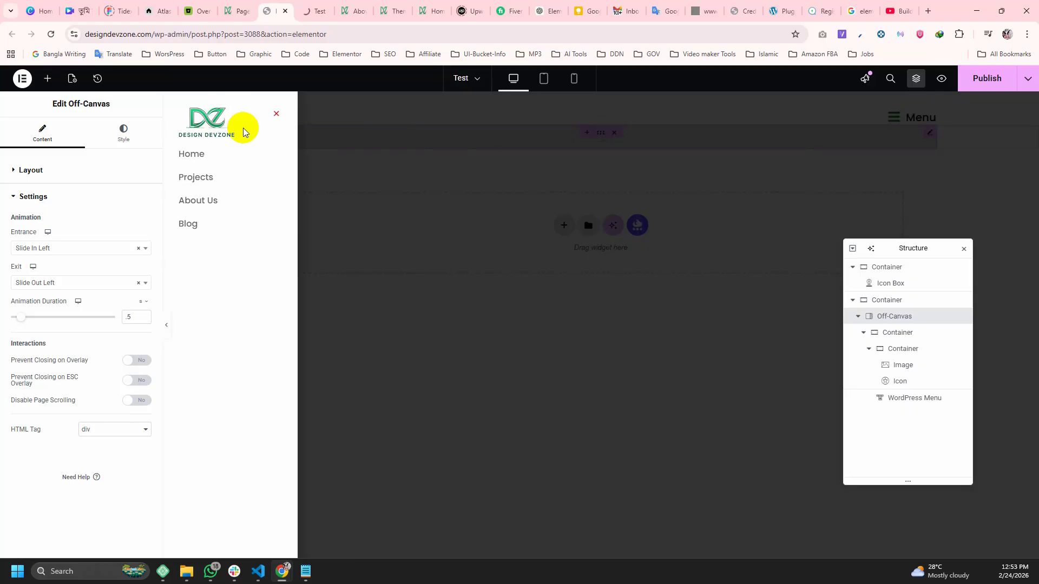
left_click(275, 122)
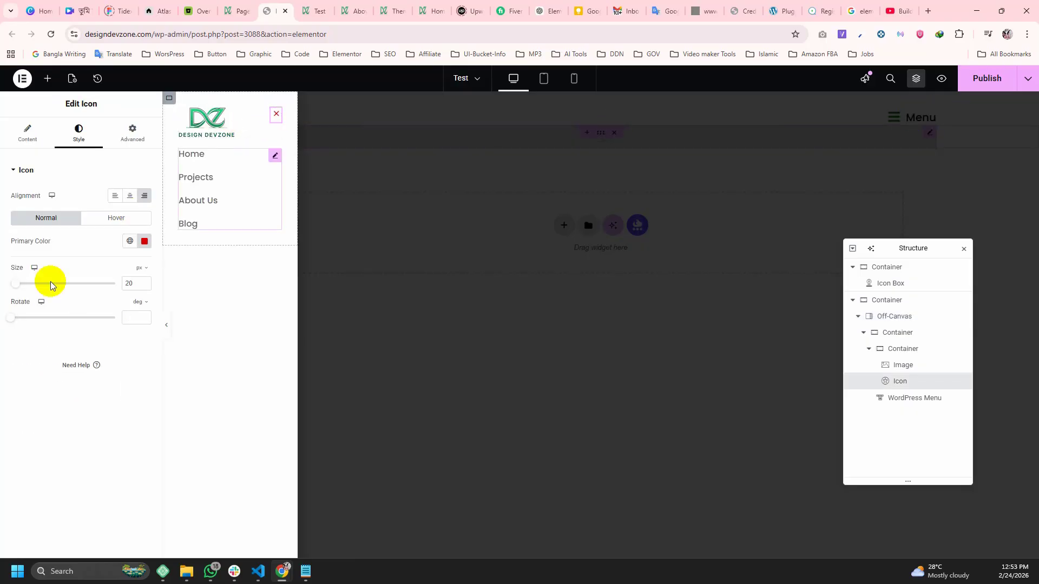
left_click(27, 140)
left_click(25, 310)
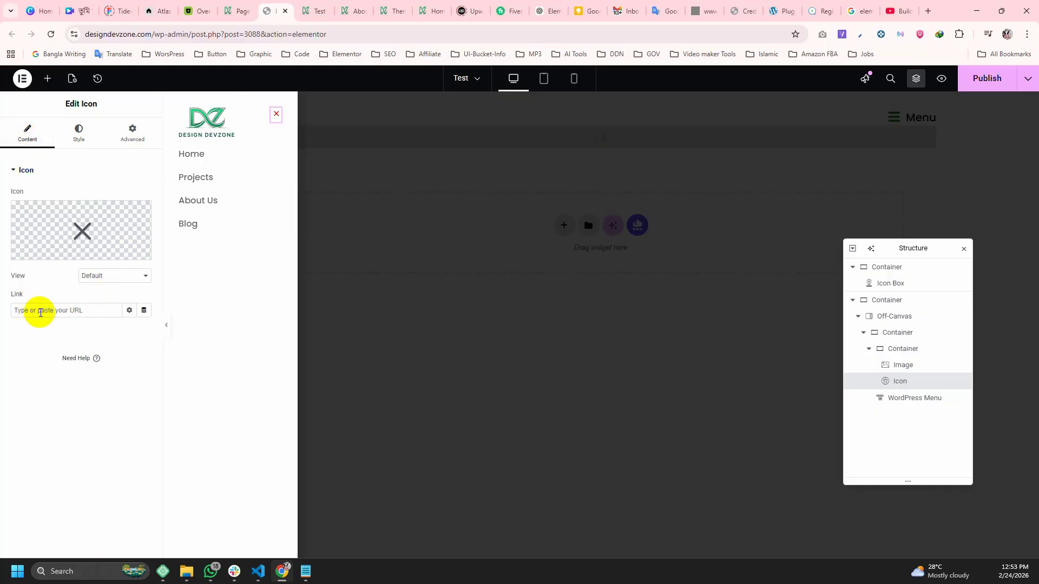
left_click(144, 314)
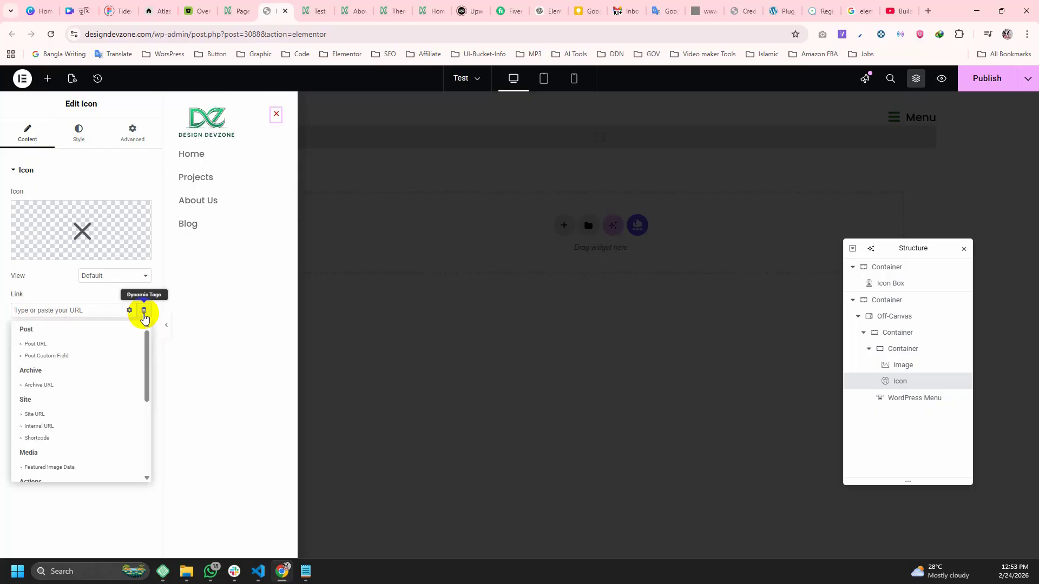
scroll(106, 416, "down", 3)
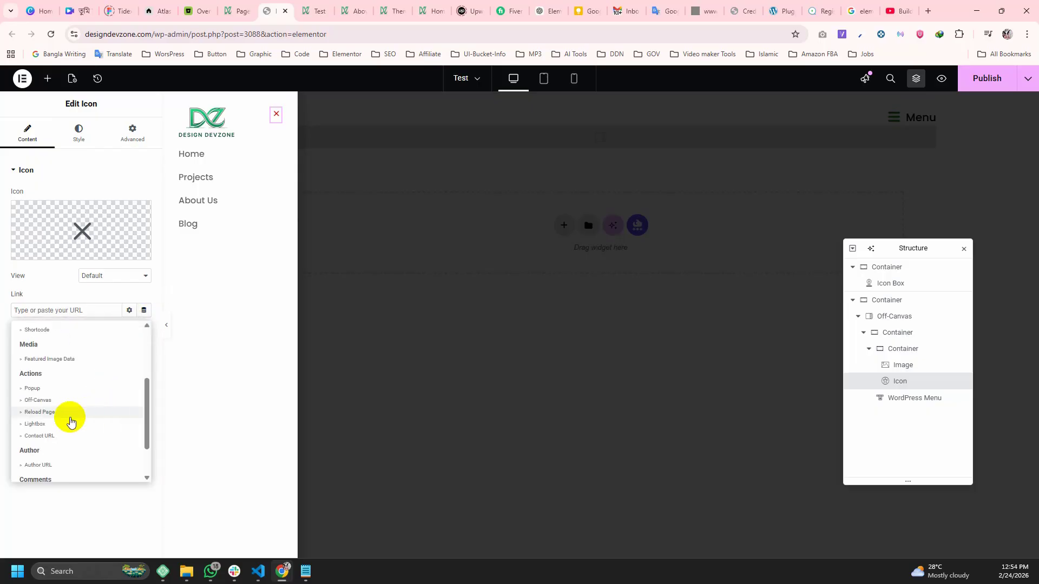
left_click(51, 402)
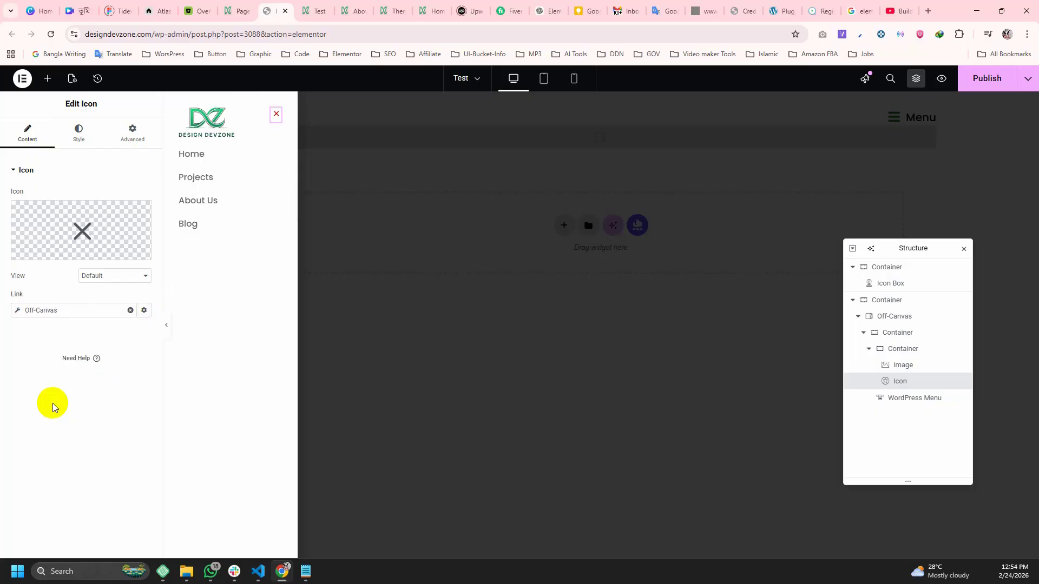
Set the close icon link's action to Close Off-Canvas and its target widget to Sidebar.
left_click(73, 310)
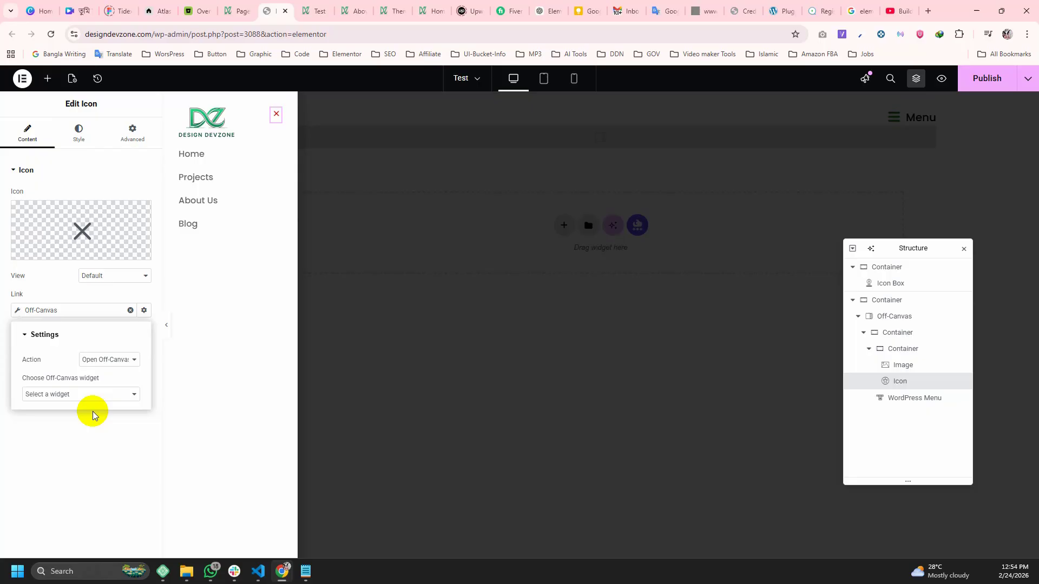
left_click(117, 361)
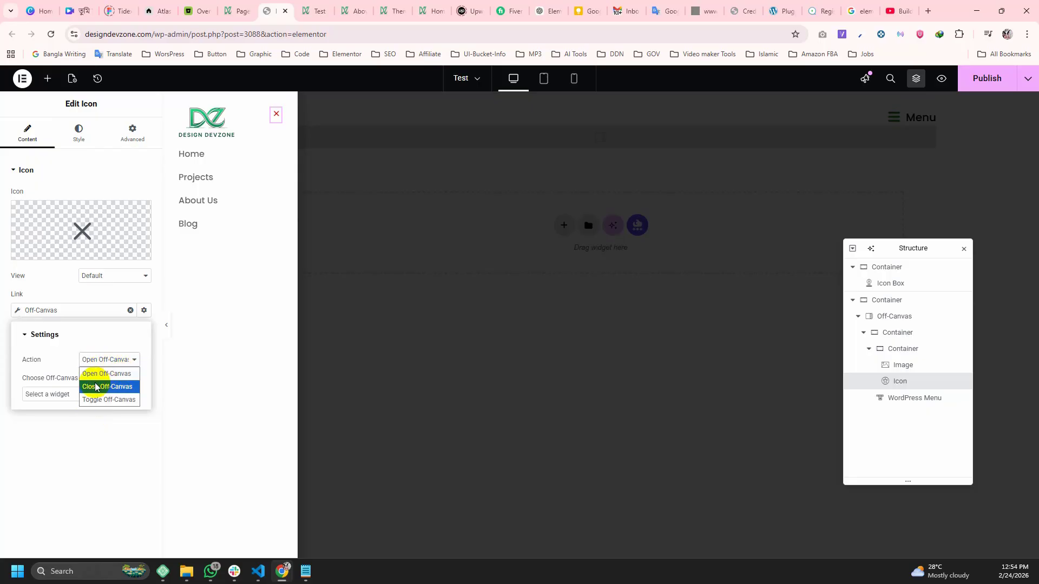
left_click(106, 386)
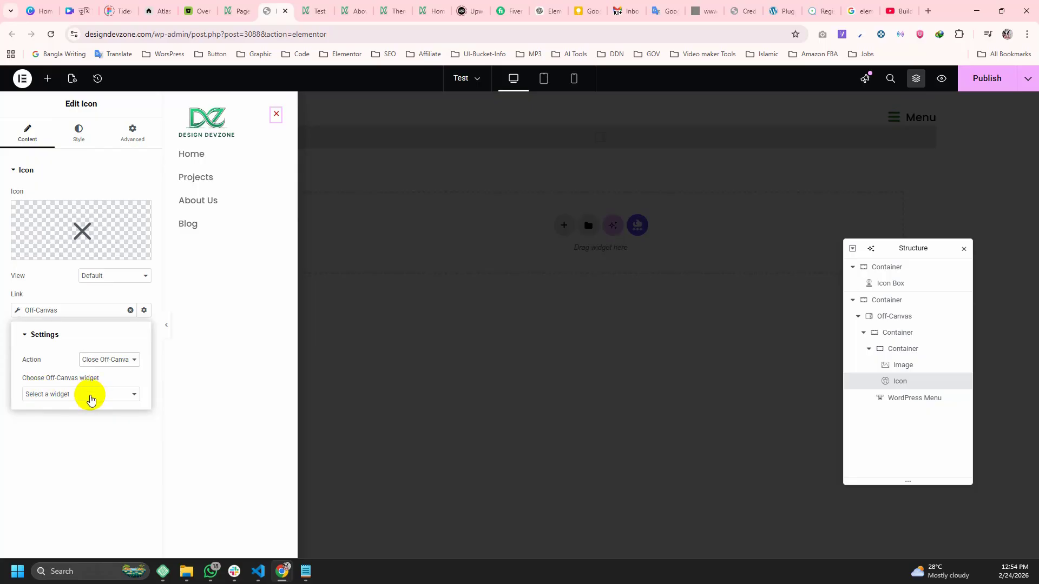
left_click(89, 394)
left_click(63, 421)
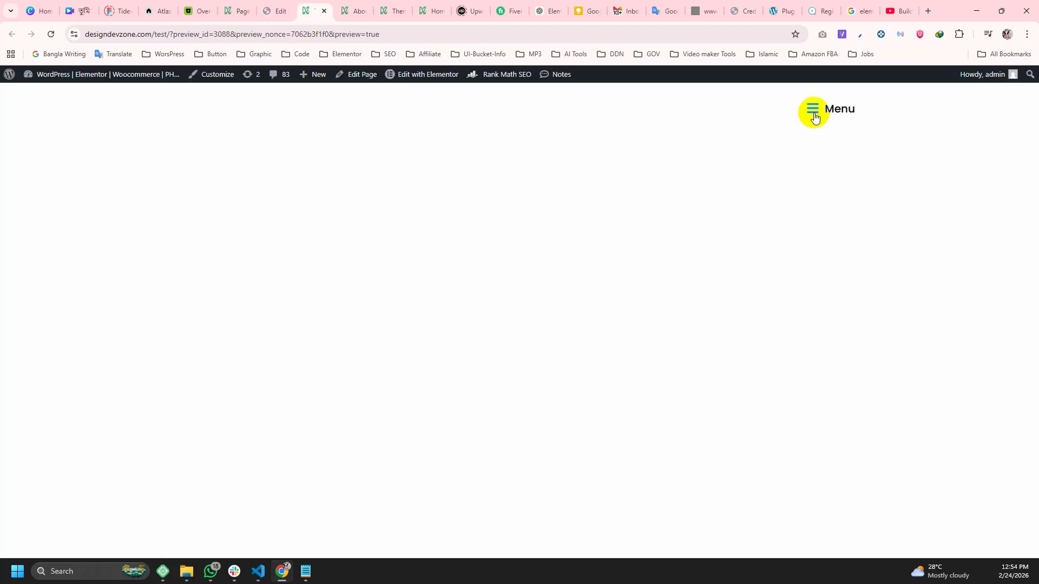
Test the close icon on the preview page by opening the off-canvas menu and closing it with the icon.
left_click(813, 111)
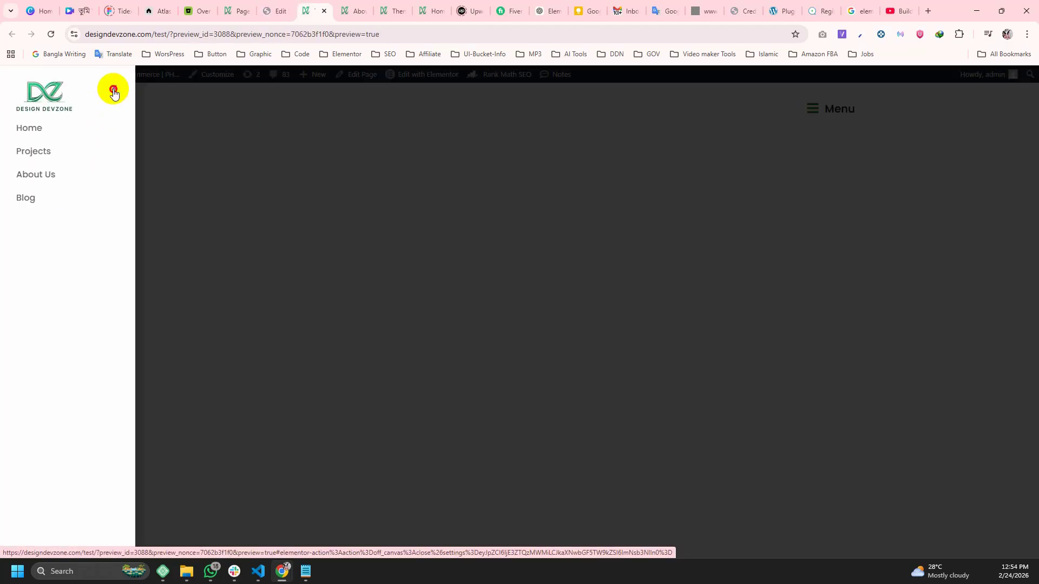
left_click(112, 89)
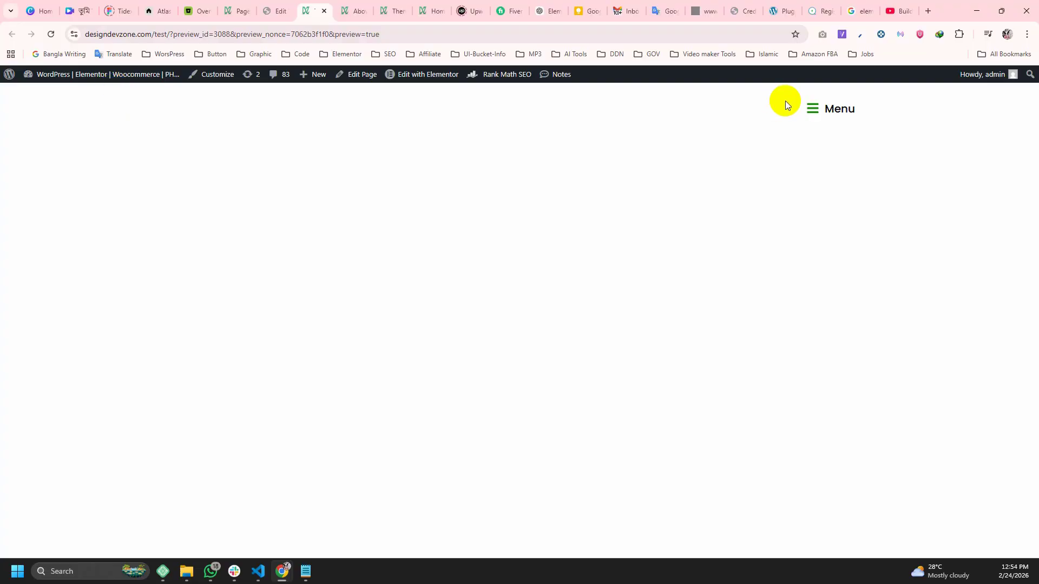